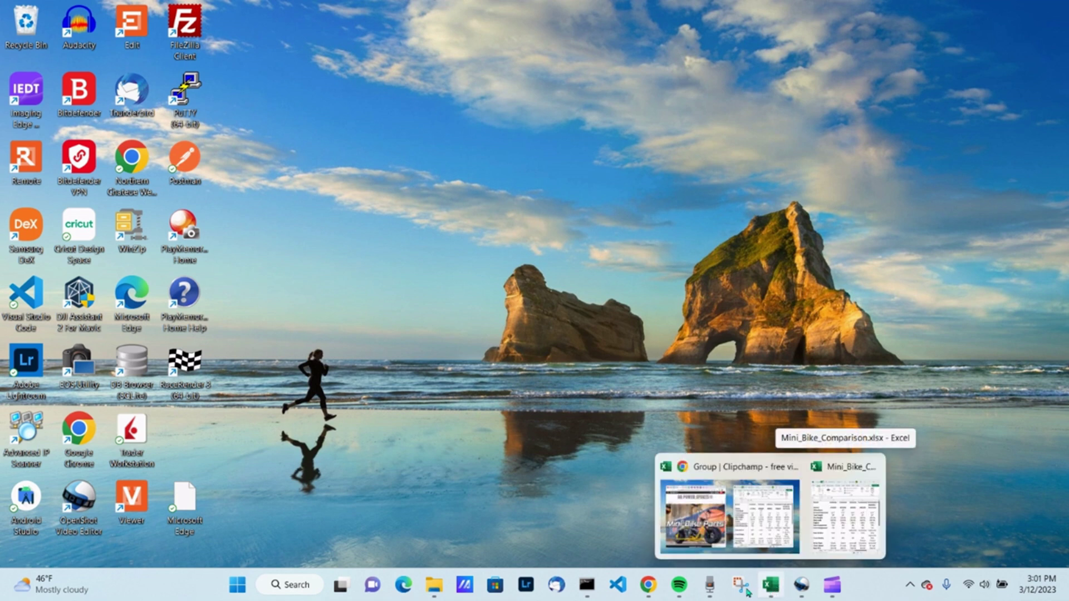
Step: Bring up the Spotify and Snipping Tool windows from their taskbar icons
mouse_move(648, 587)
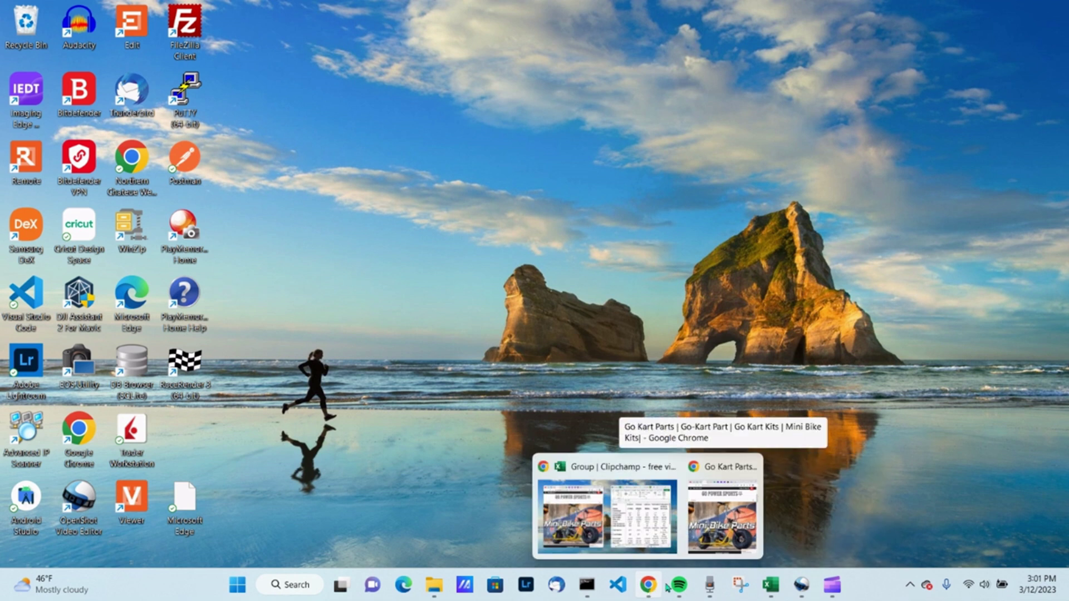
mouse_move(773, 589)
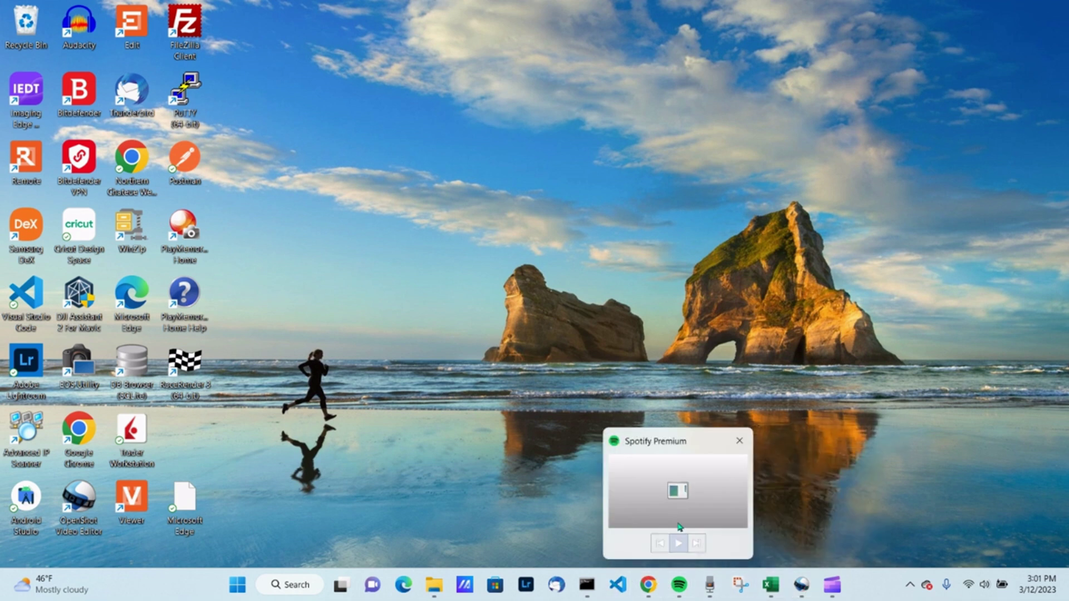
click(679, 584)
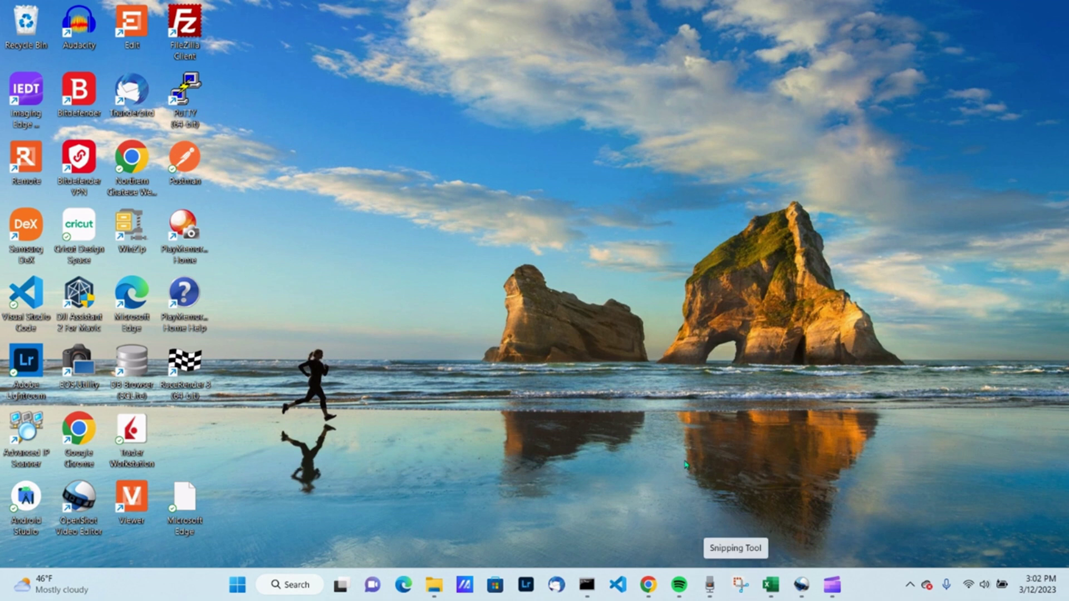
mouse_move(709, 585)
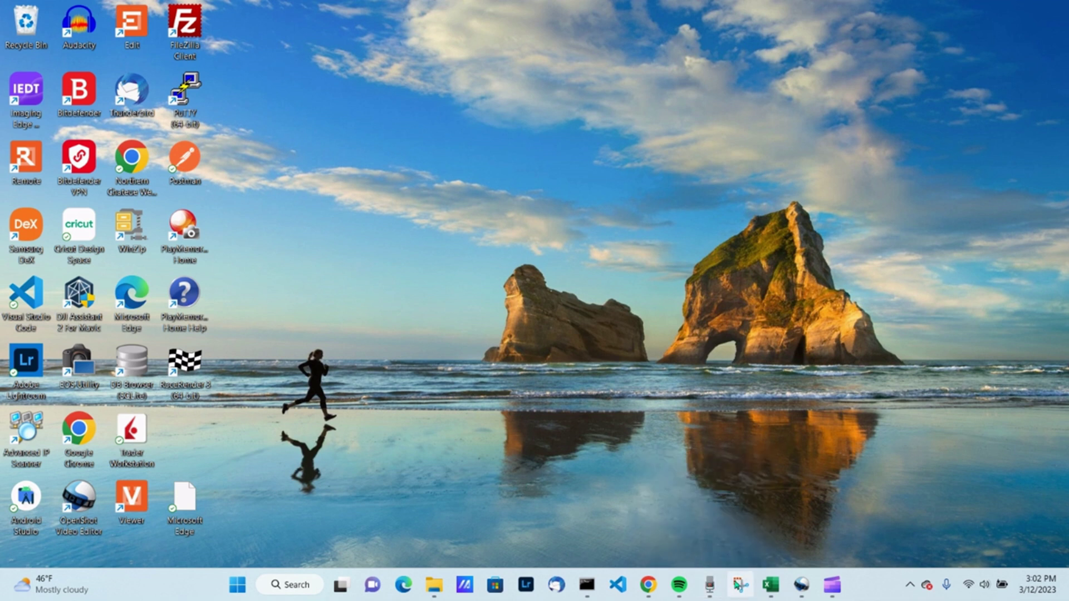
click(740, 584)
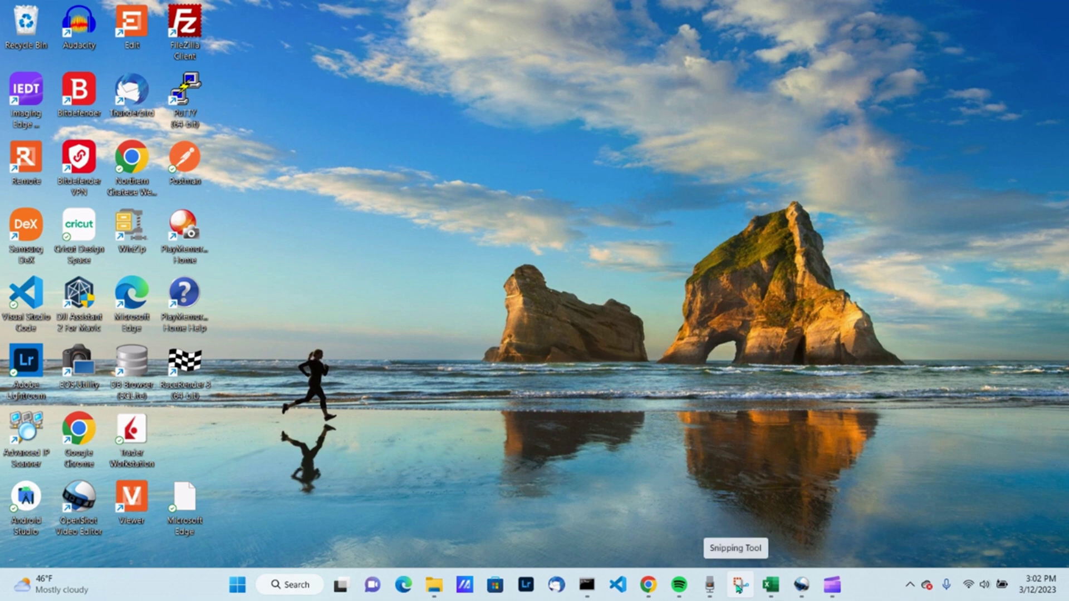
mouse_move(713, 595)
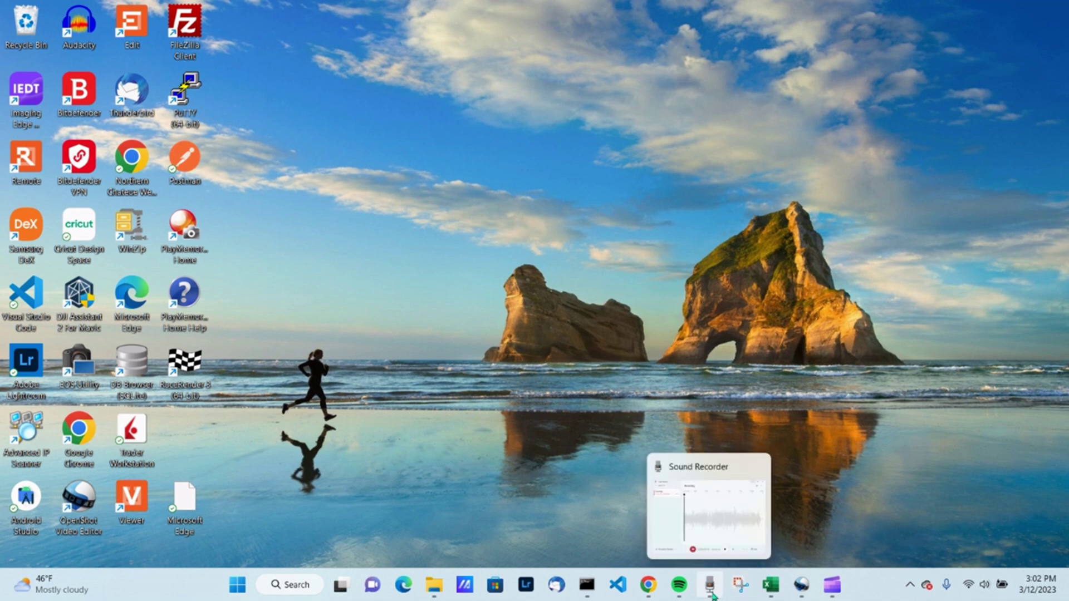
Step: Search Windows for 'snip' and view the Snipping Tool result's options
click(284, 585)
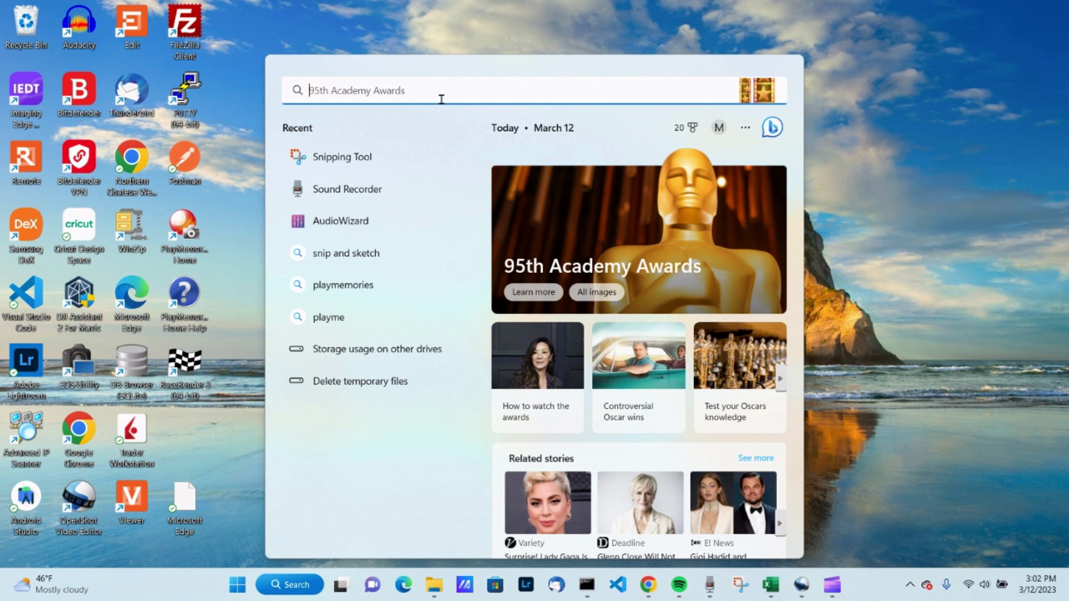
text(snip)
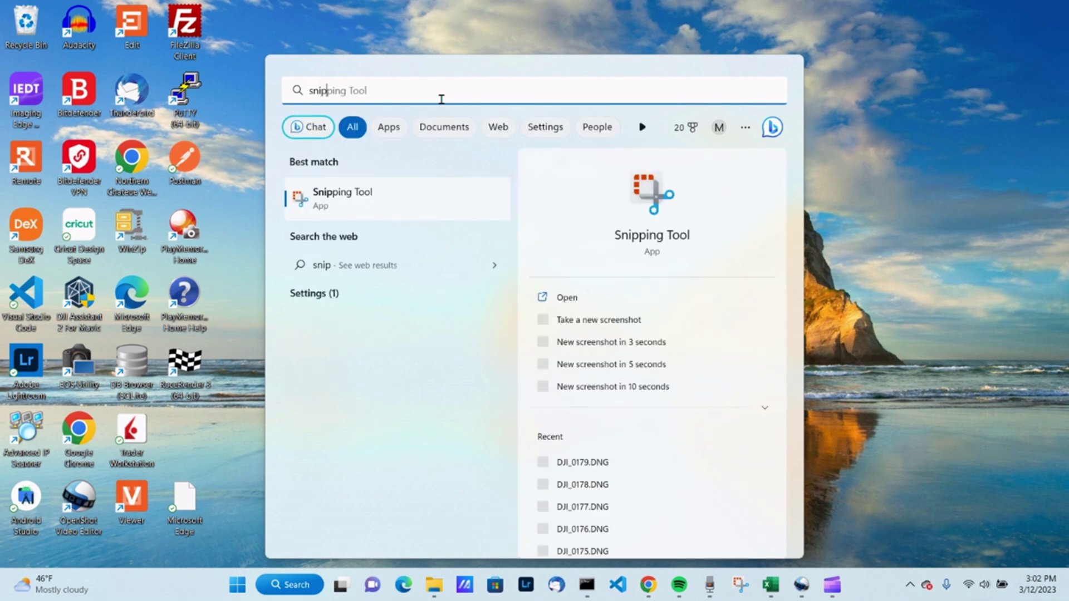
right_click(334, 211)
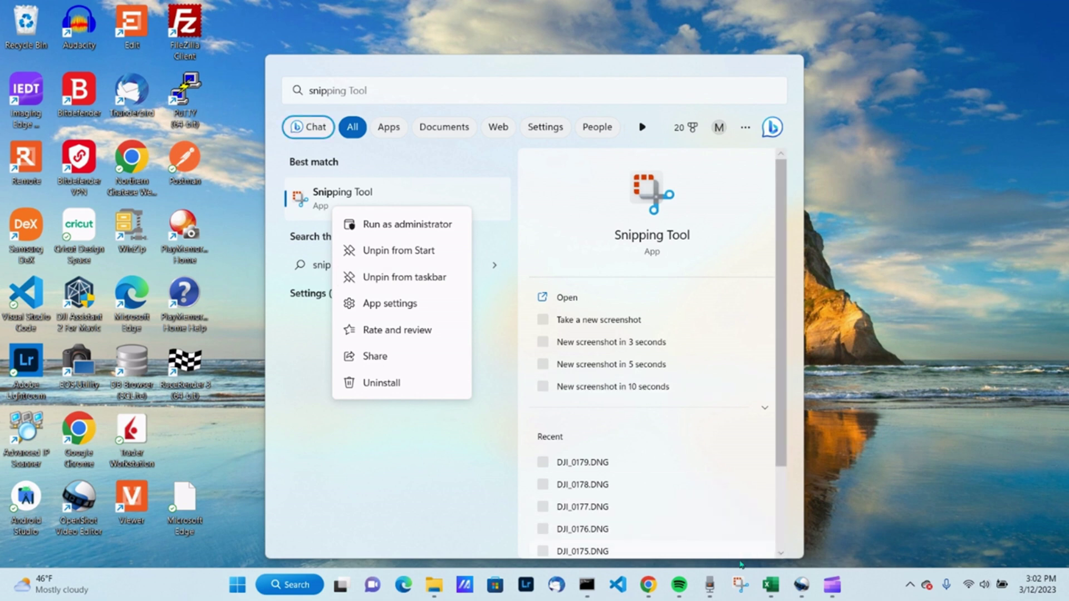
click(399, 97)
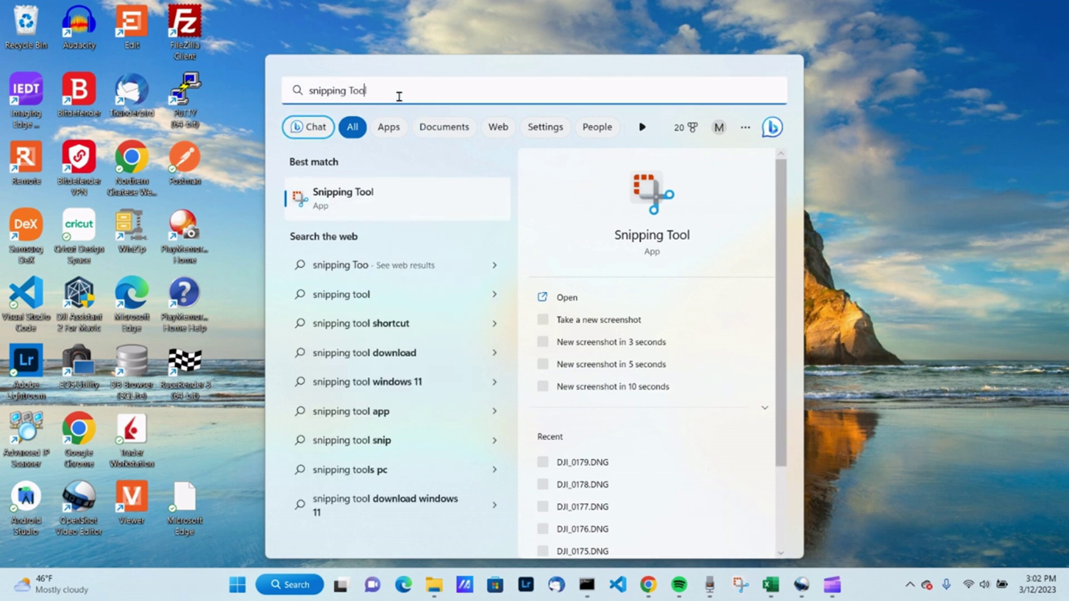
Step: Search for 'soun', view Sound Recorder's options, then close Search
key(BackSpace)
key(BackSpace)
key(BackSpace)
key(BackSpace)
key(BackSpace)
key(BackSpace)
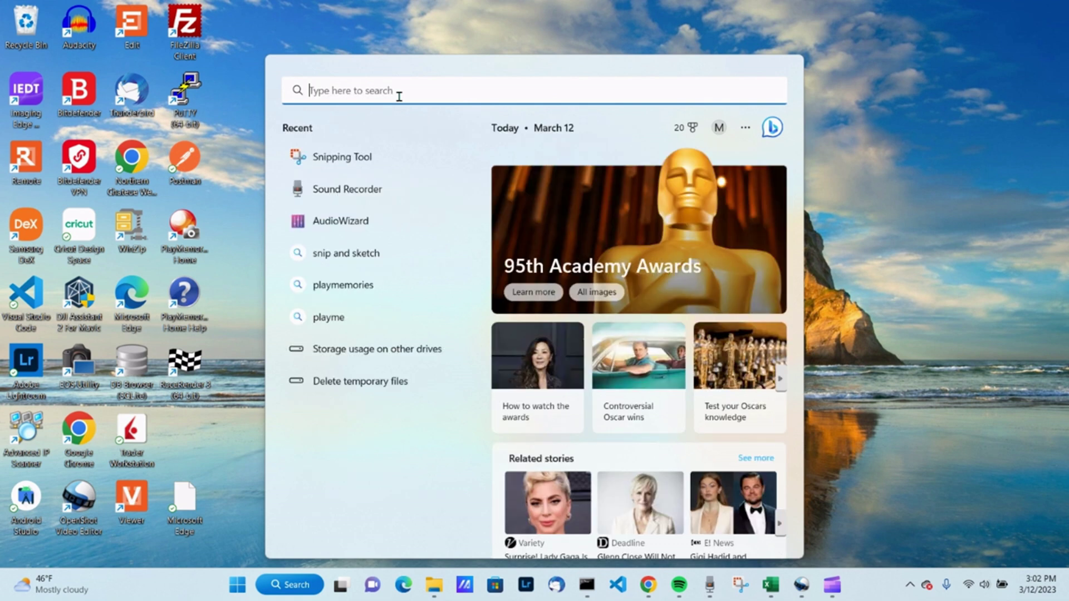
text(soun)
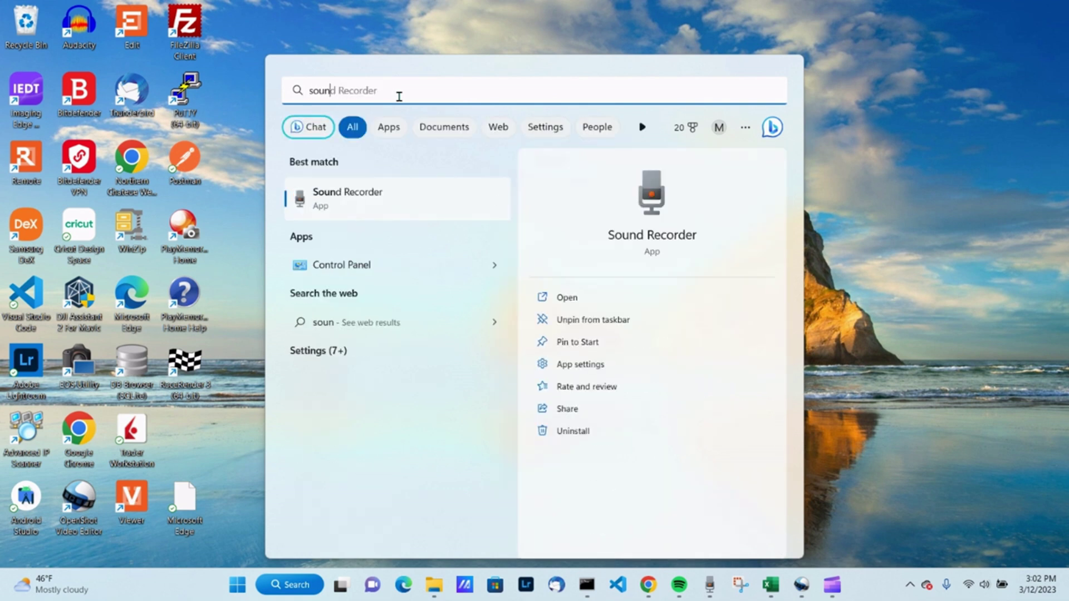
right_click(326, 200)
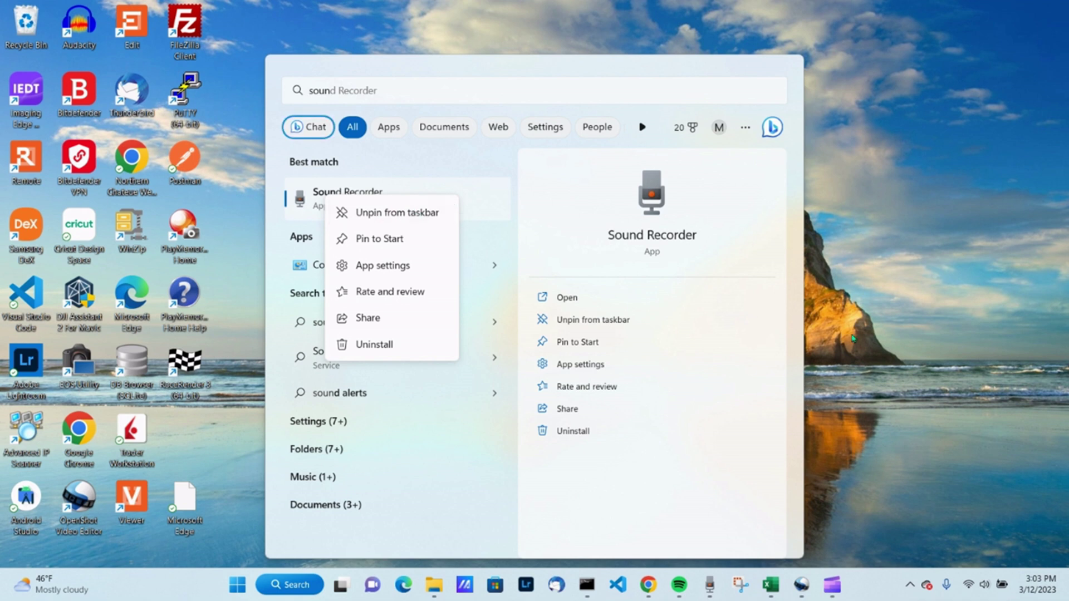
click(868, 377)
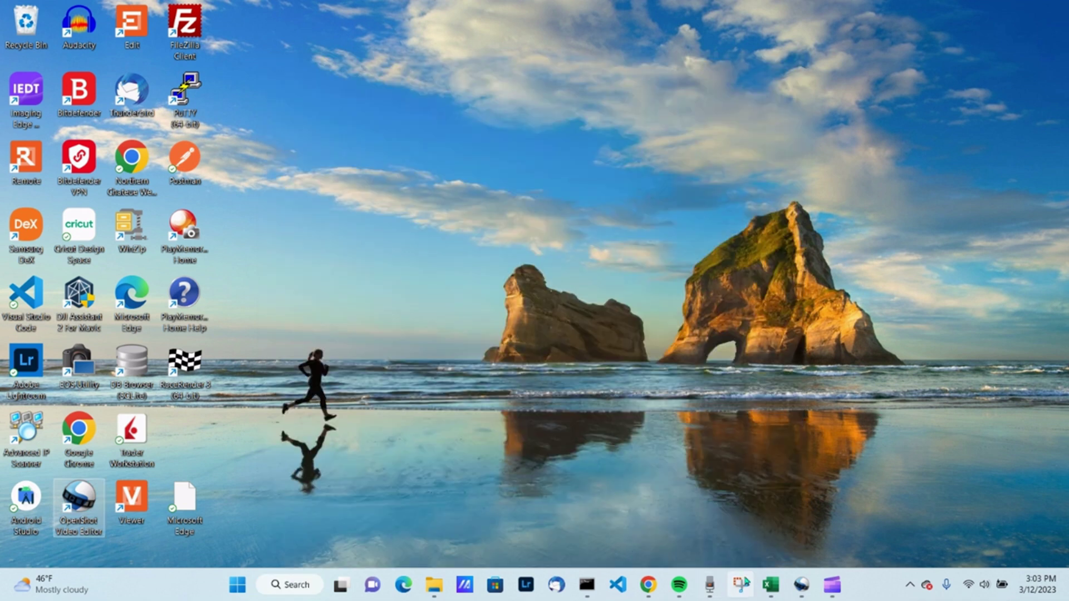
Step: Open Sound Recorder from its taskbar preview, showing the 6:35 recording from 3/12/2023
mouse_move(711, 593)
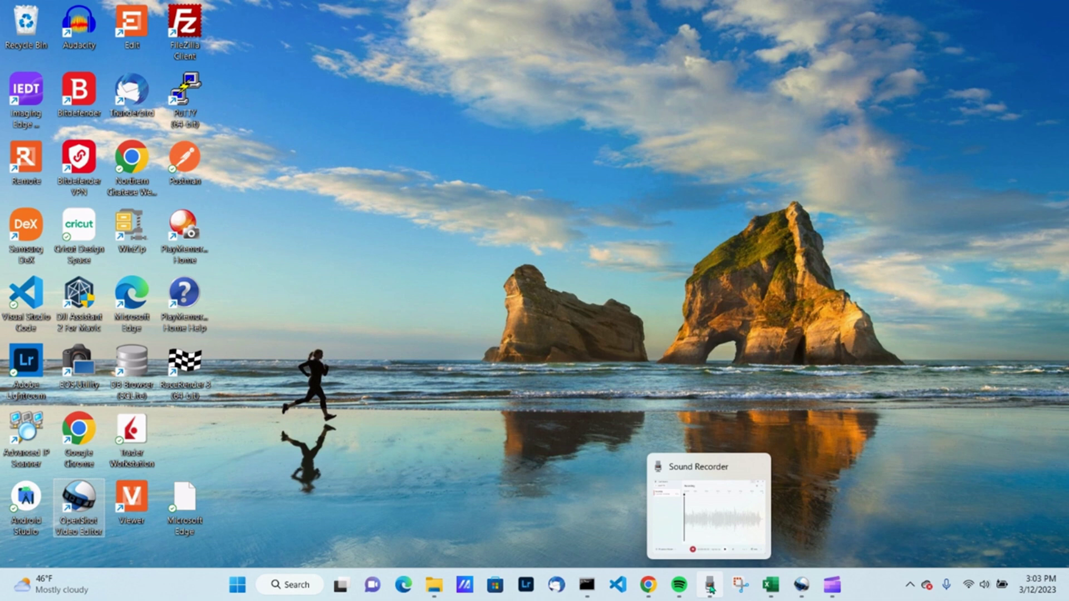
click(711, 589)
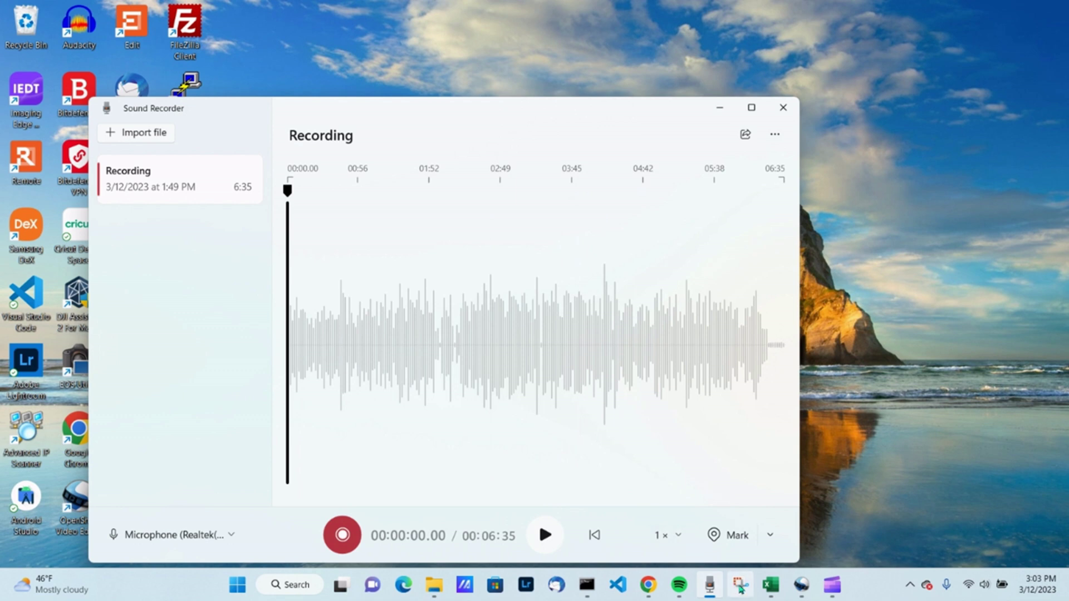
Step: Set Snipping Tool to video mode and start a new screen recording snip
click(741, 585)
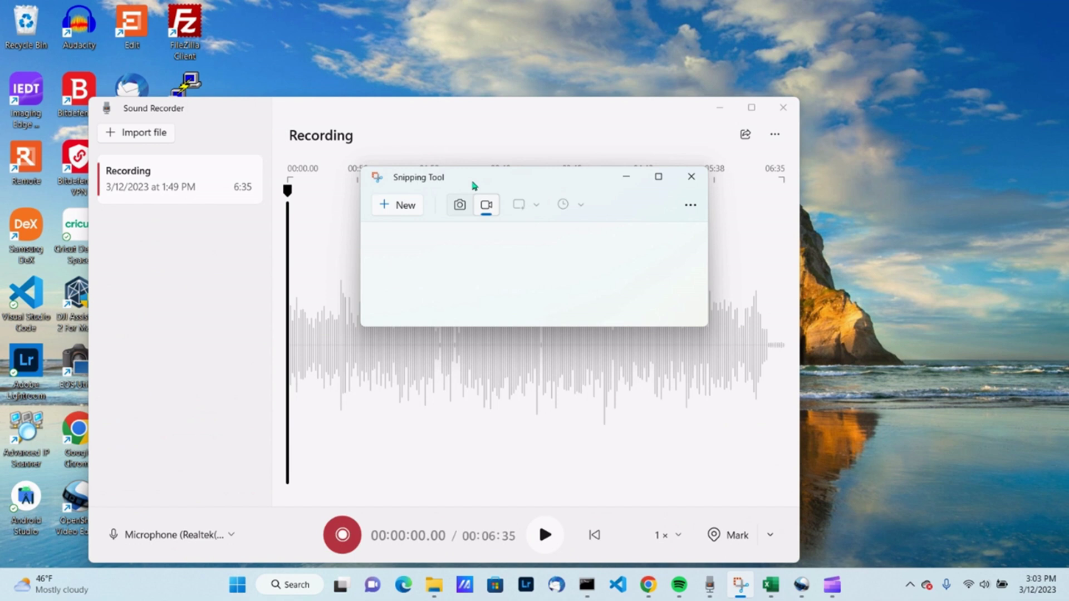
click(460, 206)
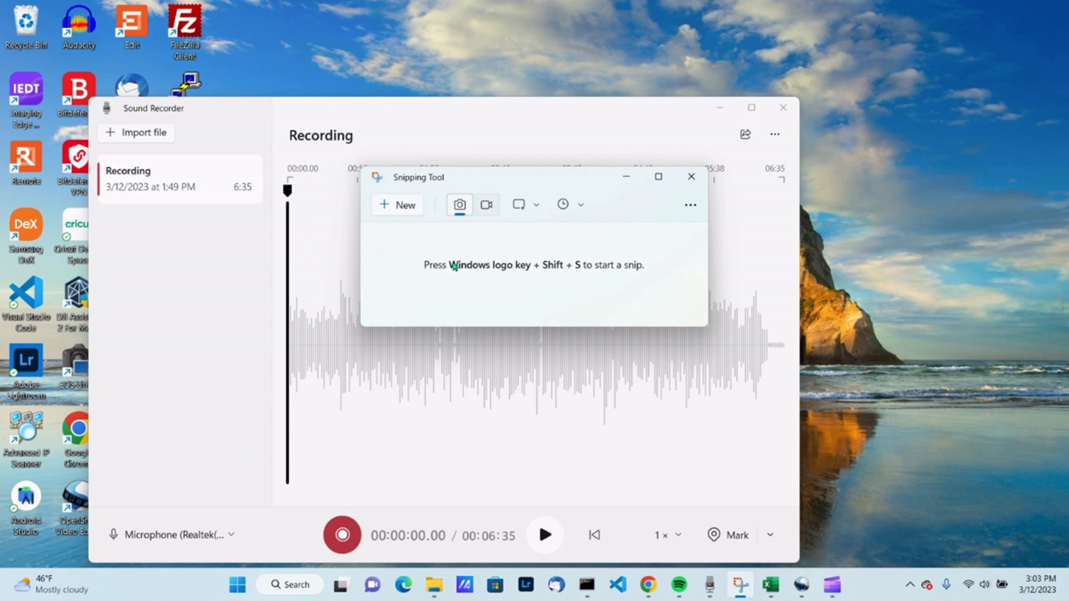
click(487, 206)
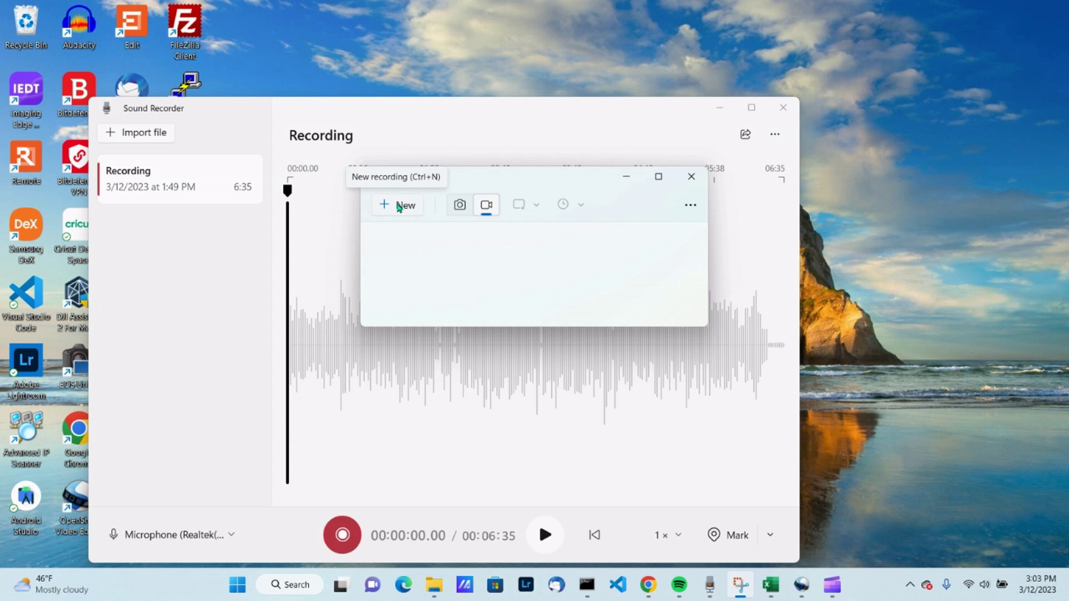
click(399, 206)
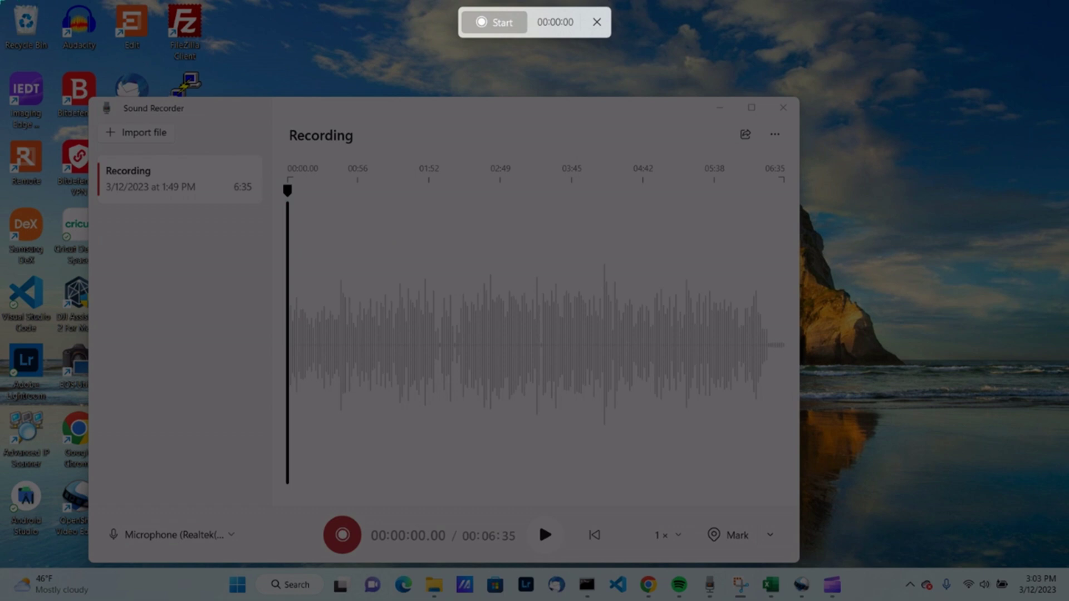
Step: Drag the capture area across the entire 1920×1080 screen
drag(1, 0, 1068, 600)
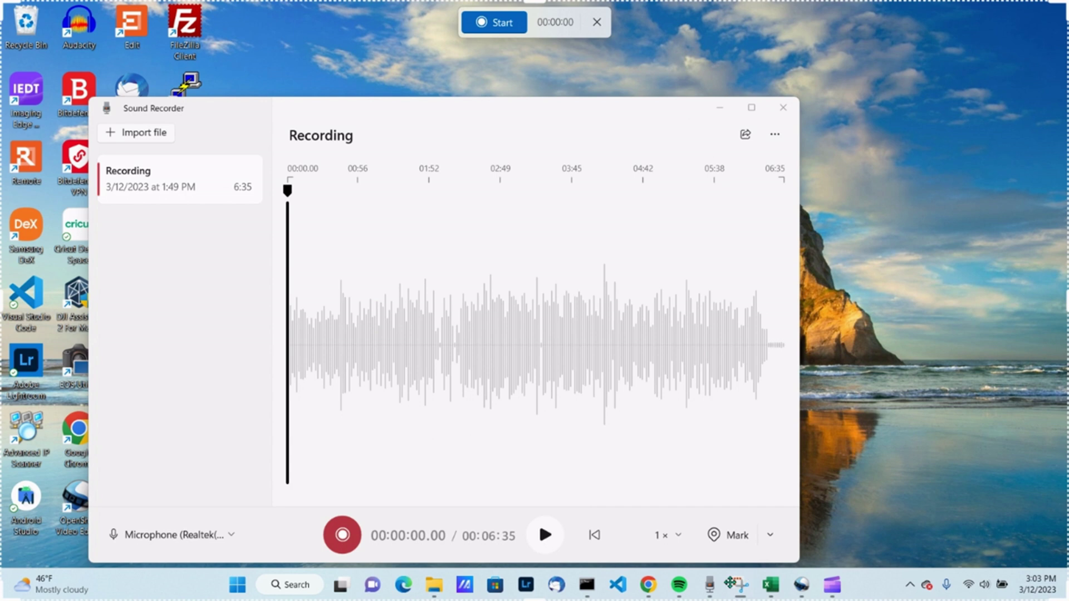
Step: Start a new Sound Recorder narration recording, then minimize the recorder
click(490, 23)
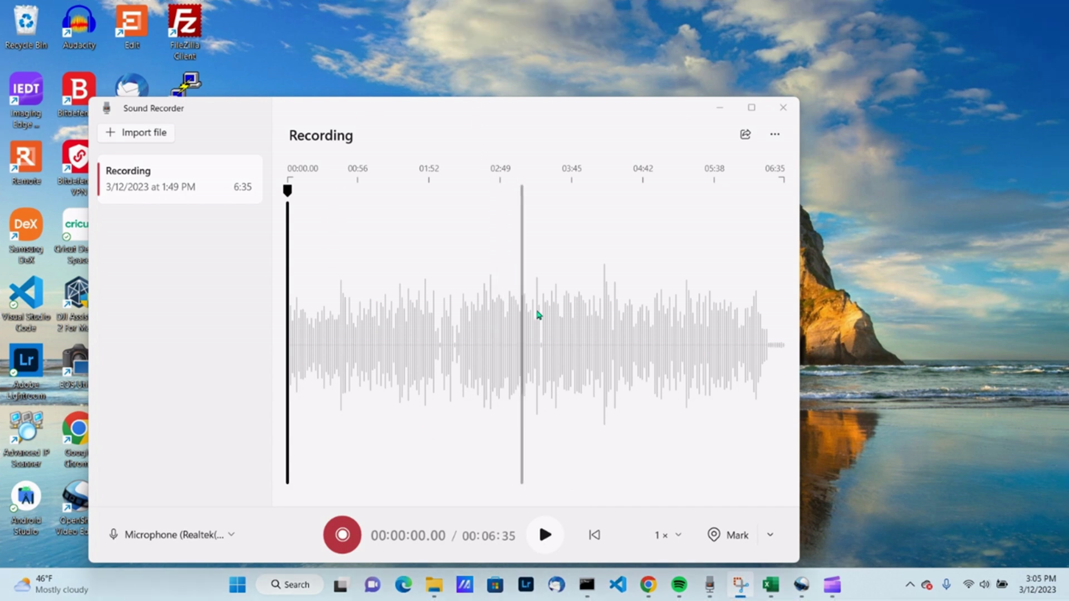
click(350, 534)
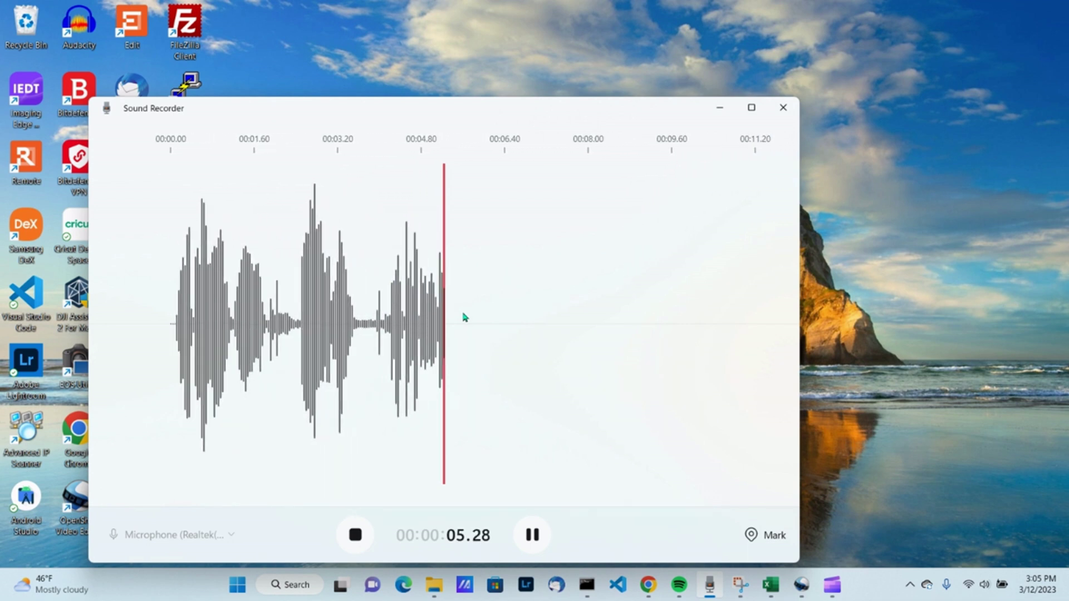
click(721, 107)
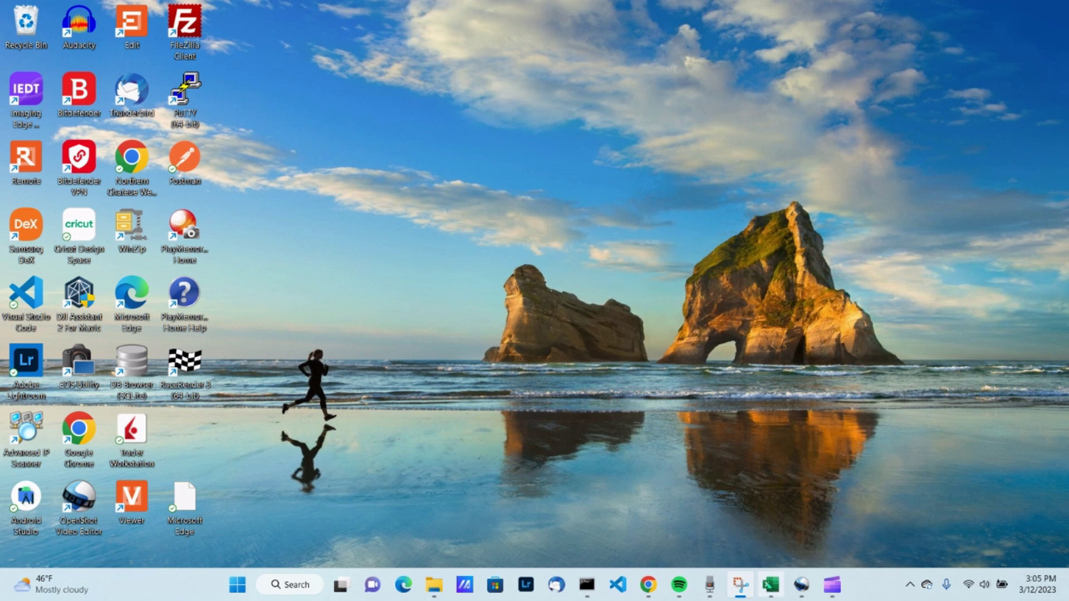
Step: Show the Coleman go-kart page in Chrome beside Excel's Massimo sheet with the MB200 bike
click(816, 507)
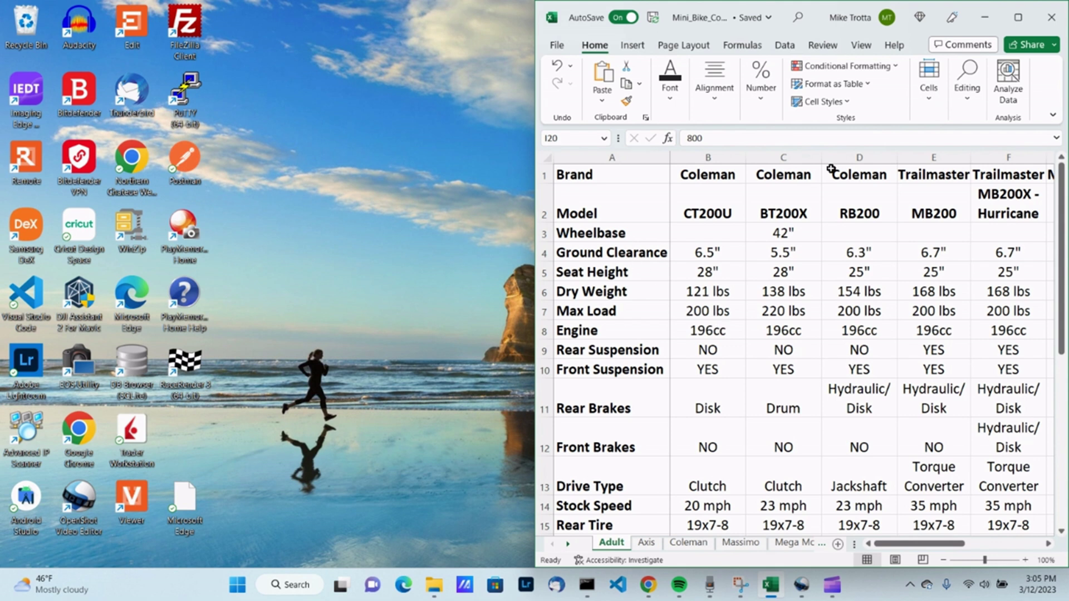
click(648, 585)
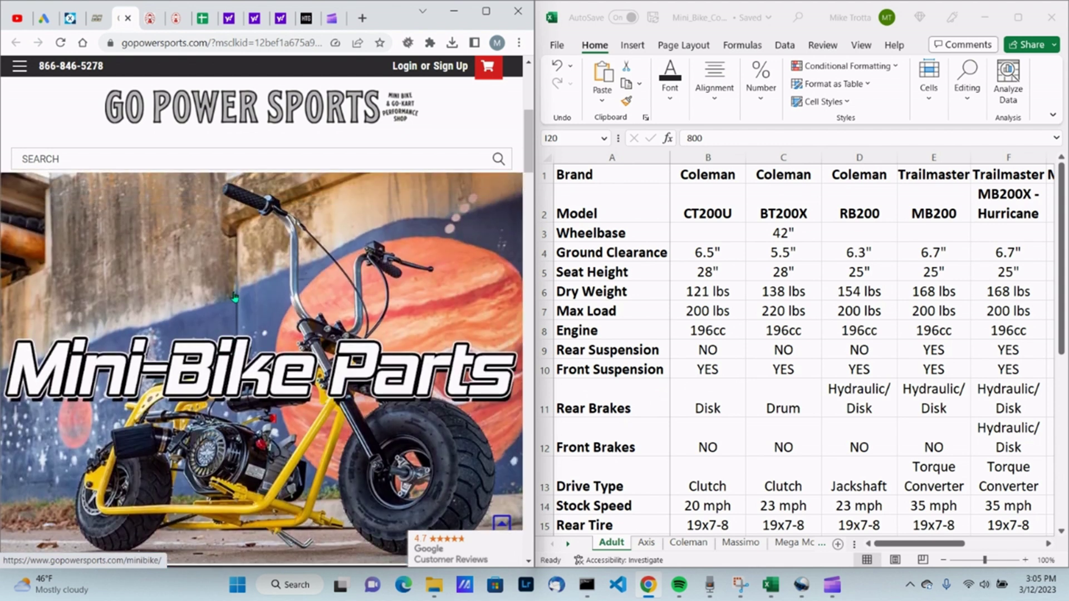
scroll(234, 298, down, 1)
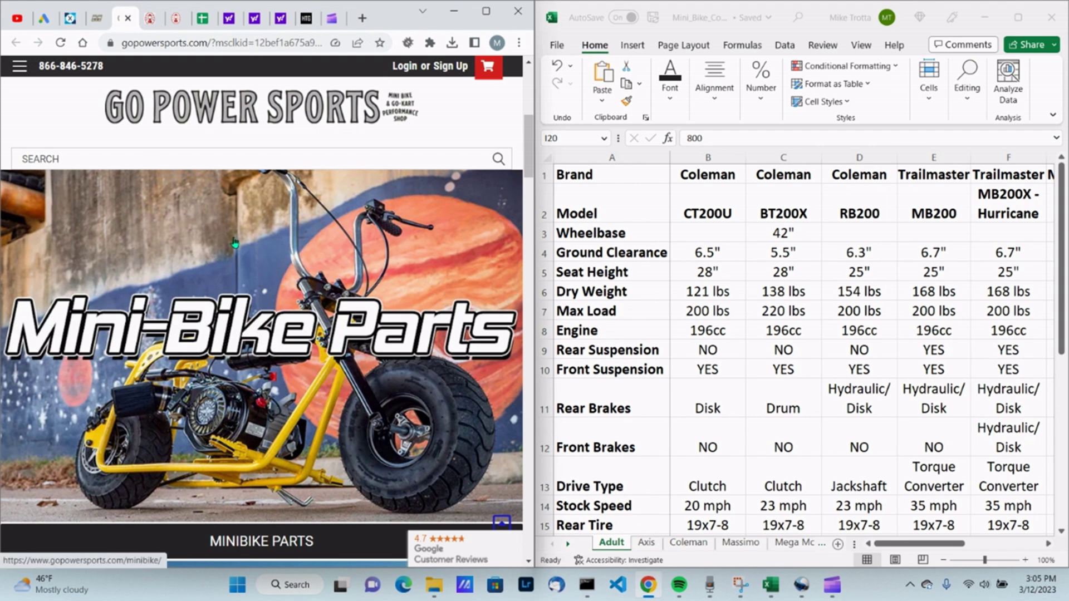
click(147, 19)
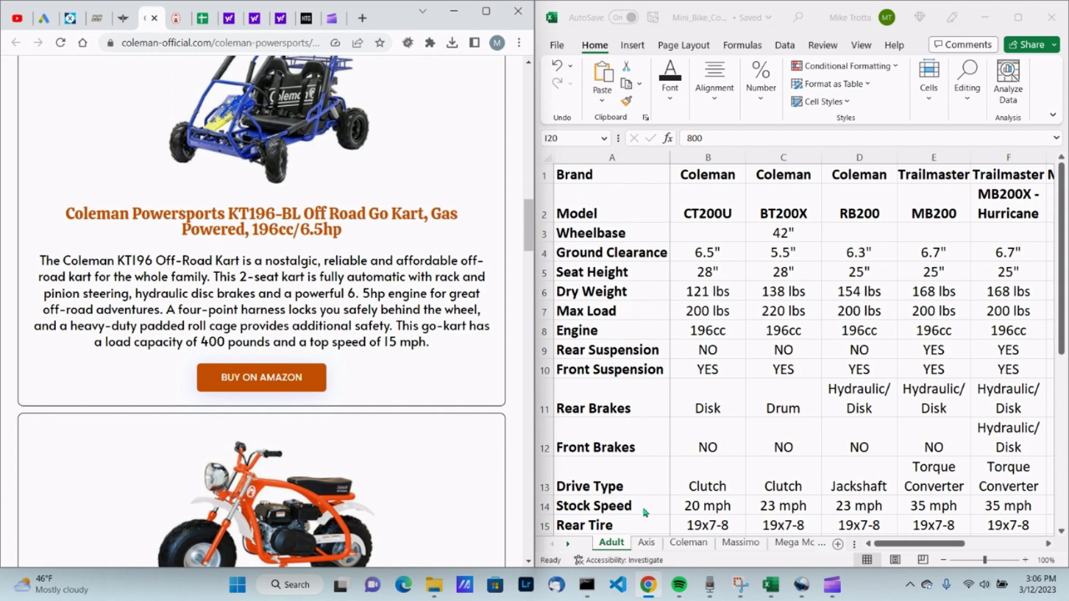
click(647, 543)
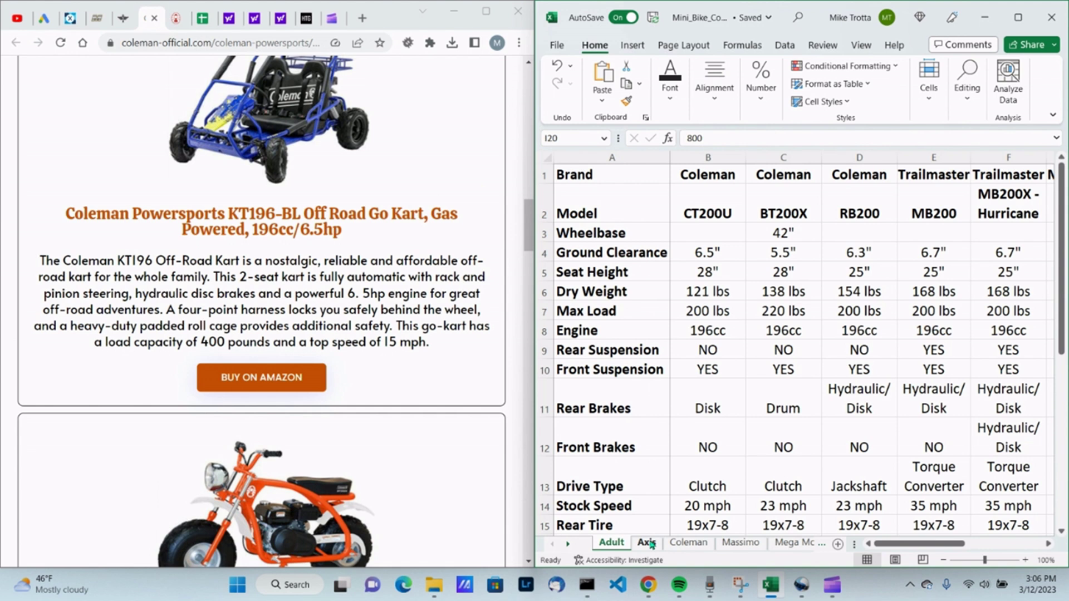
click(740, 543)
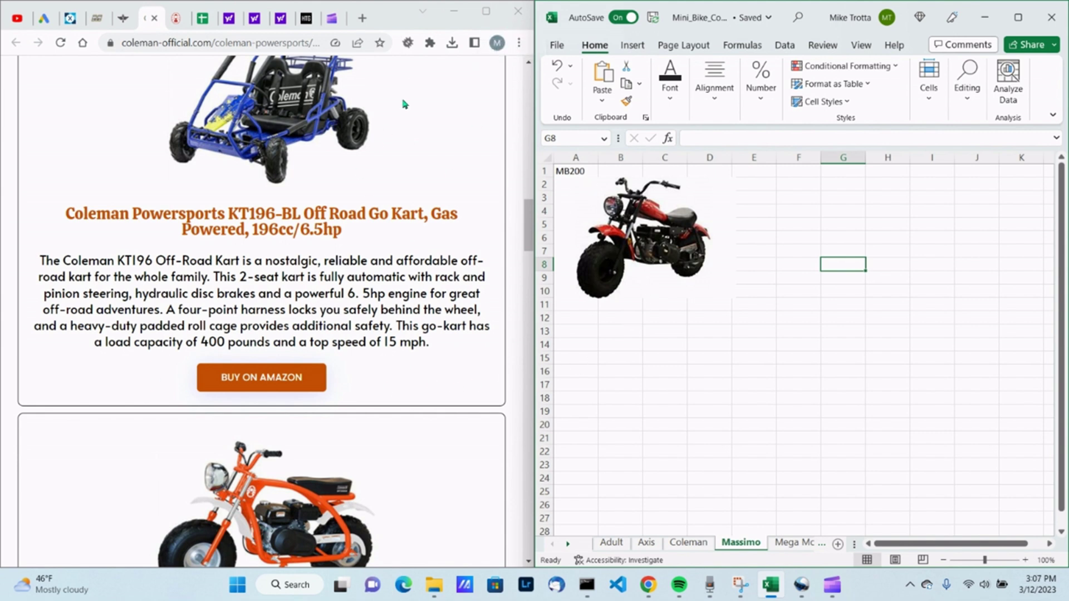
Step: Stop the screen capture, then pause and stop the narration, saving Recording (2) at 1:57
click(508, 26)
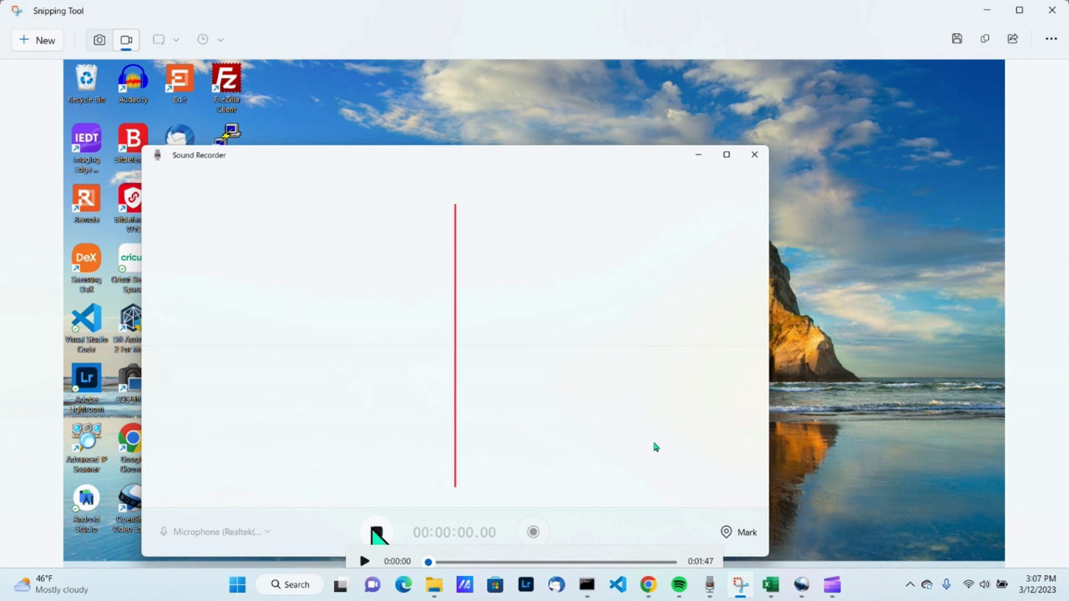
click(710, 582)
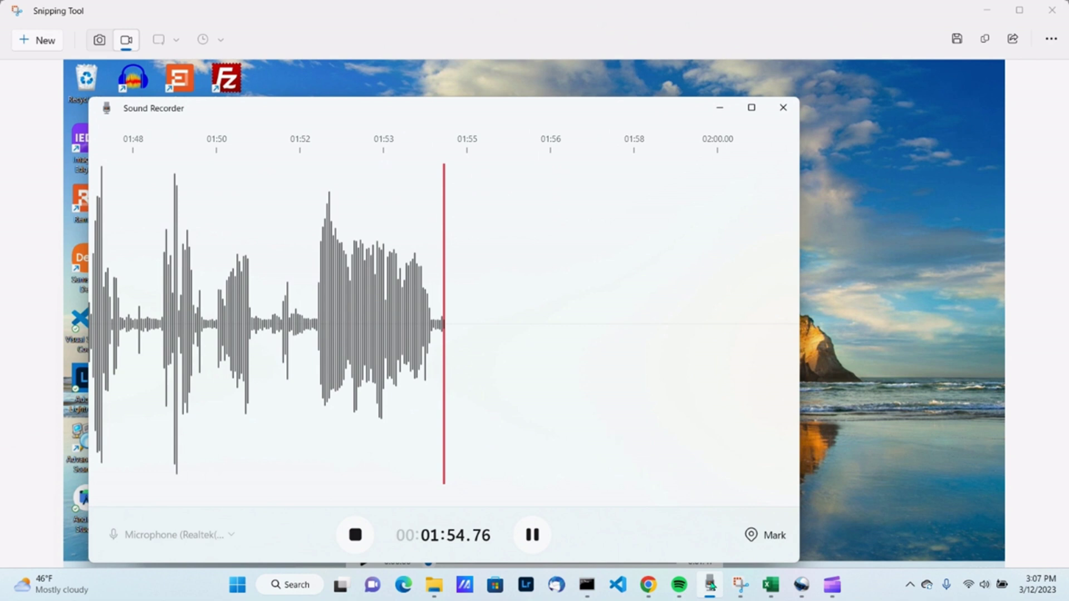
click(532, 534)
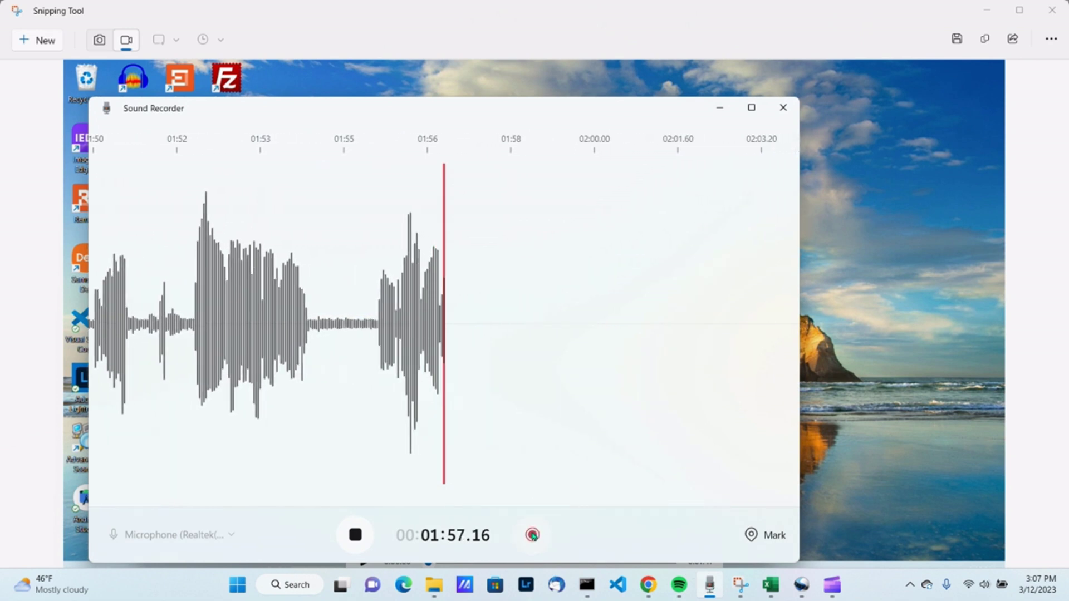
click(354, 534)
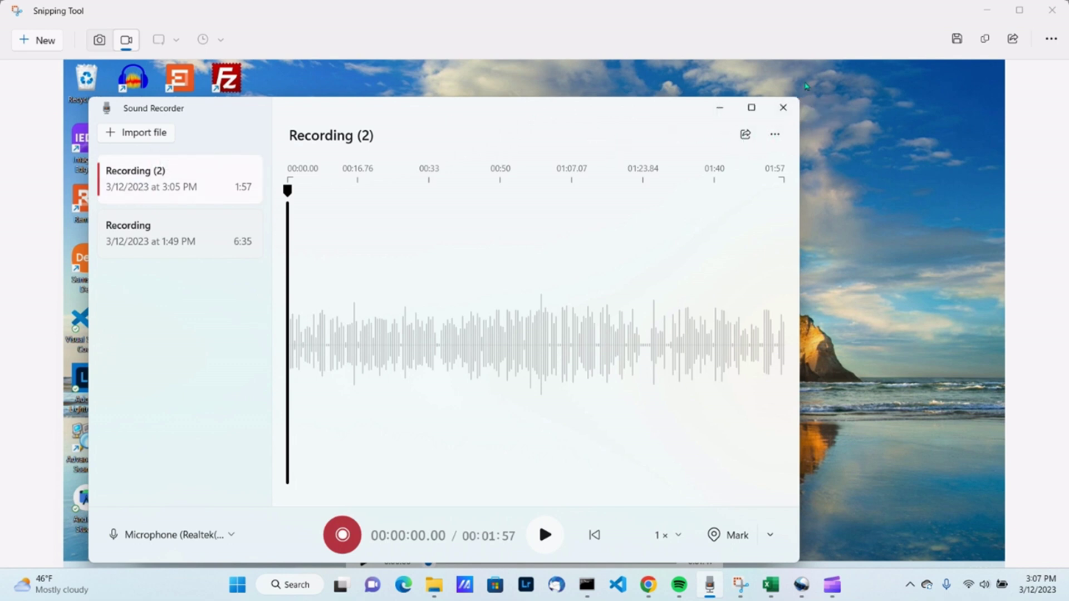
Step: Copy Recording (2).m4a from Sound Recordings into the Record_Screen folder and close File Explorer
click(778, 139)
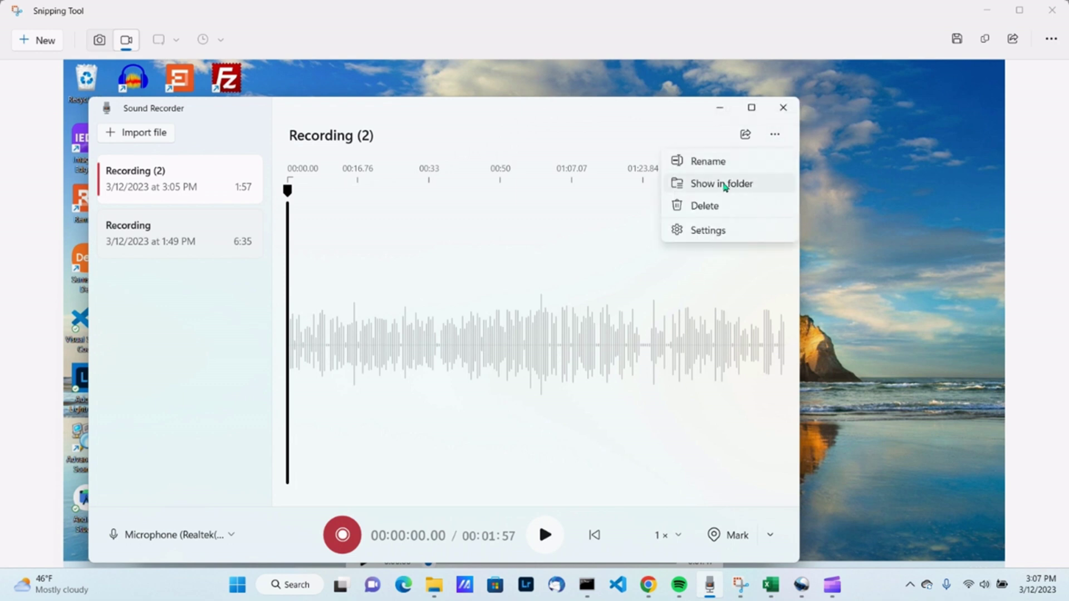
click(719, 184)
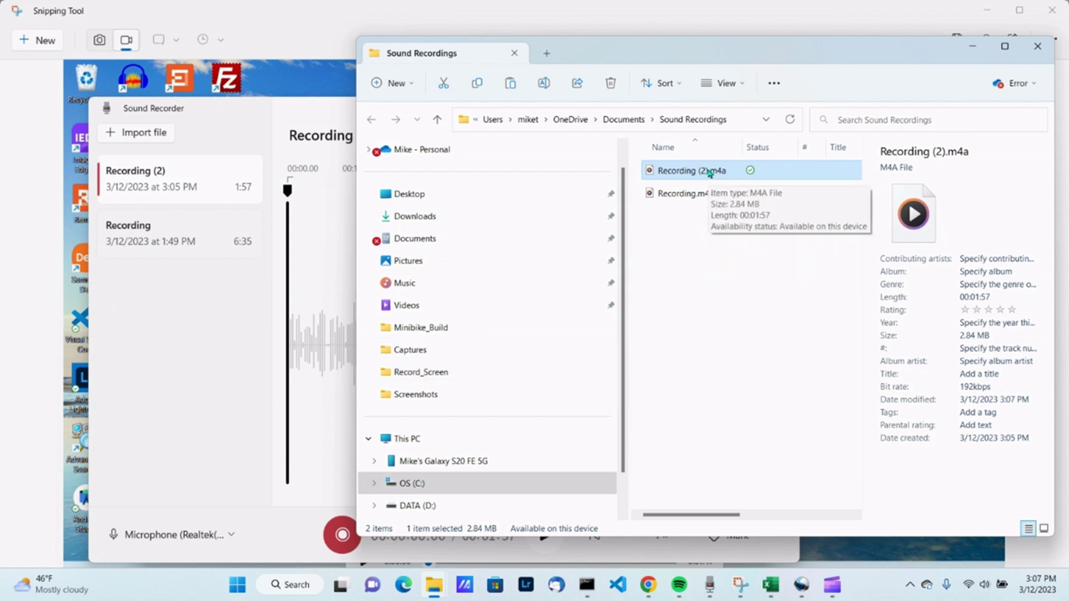
drag(710, 173, 418, 379)
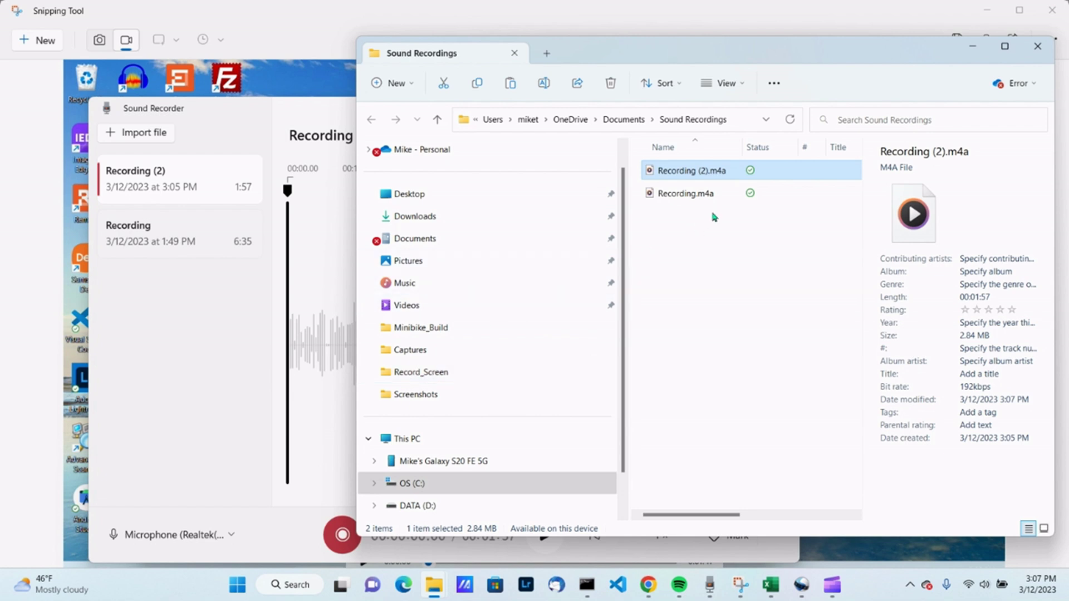
click(1039, 46)
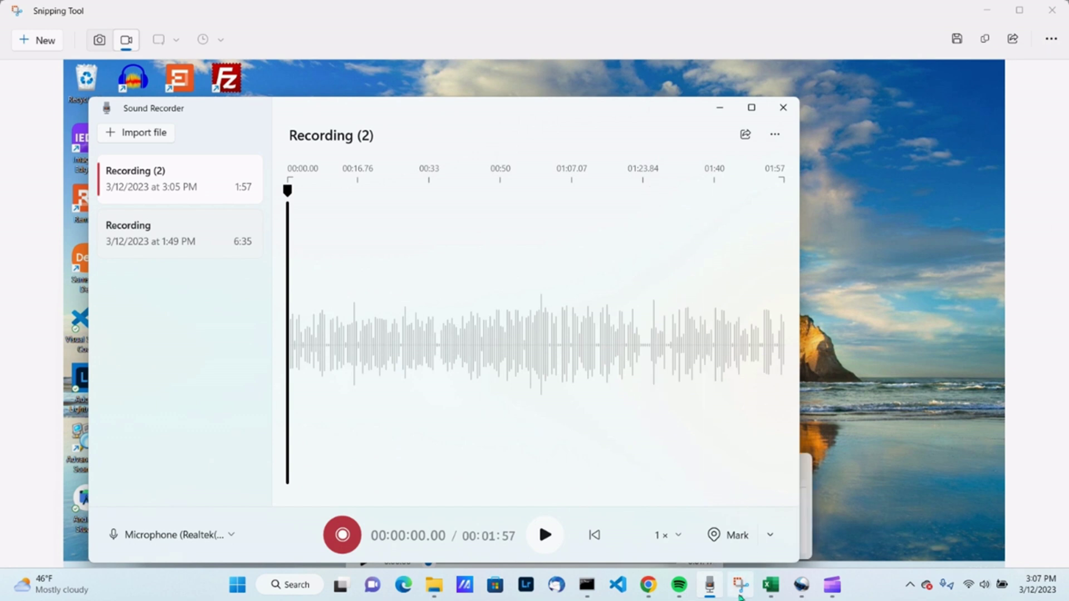
Step: Play the captured 1:47 screen video in Snipping Tool and pause it at 0:00:48
click(740, 596)
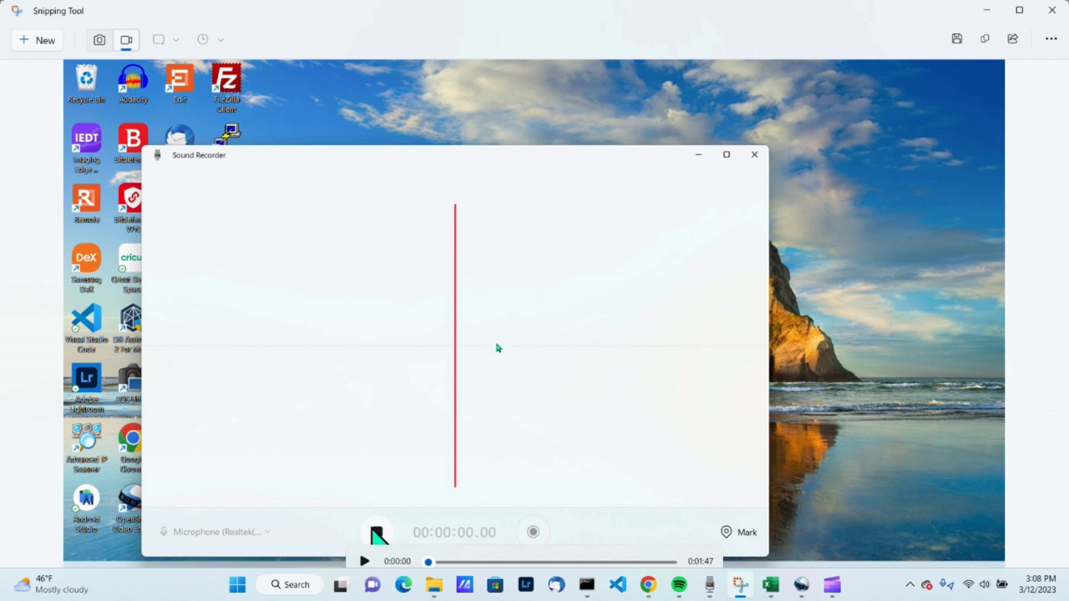
click(365, 562)
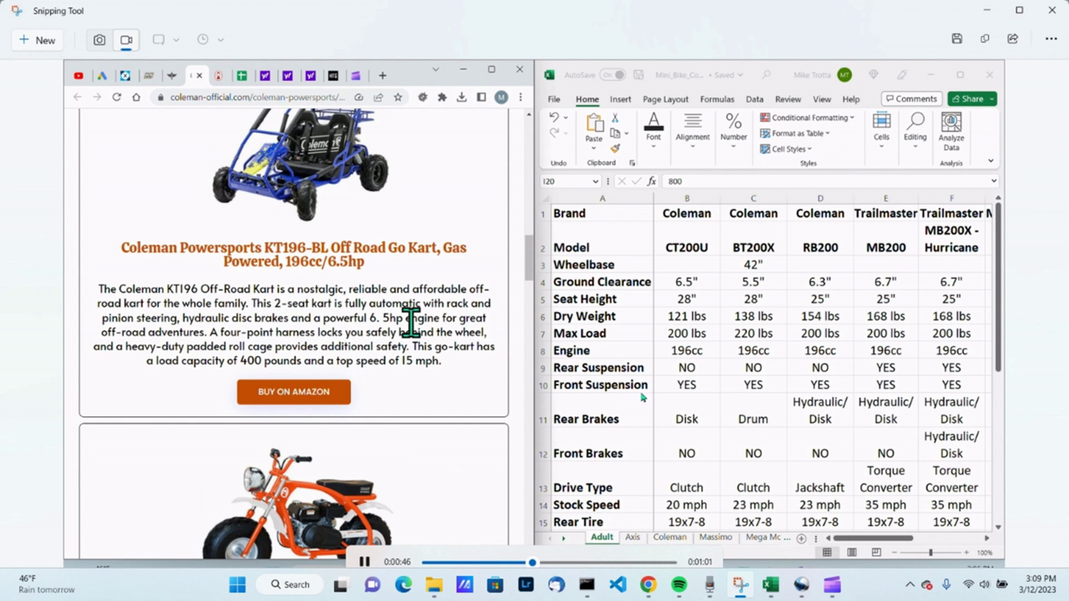
click(365, 562)
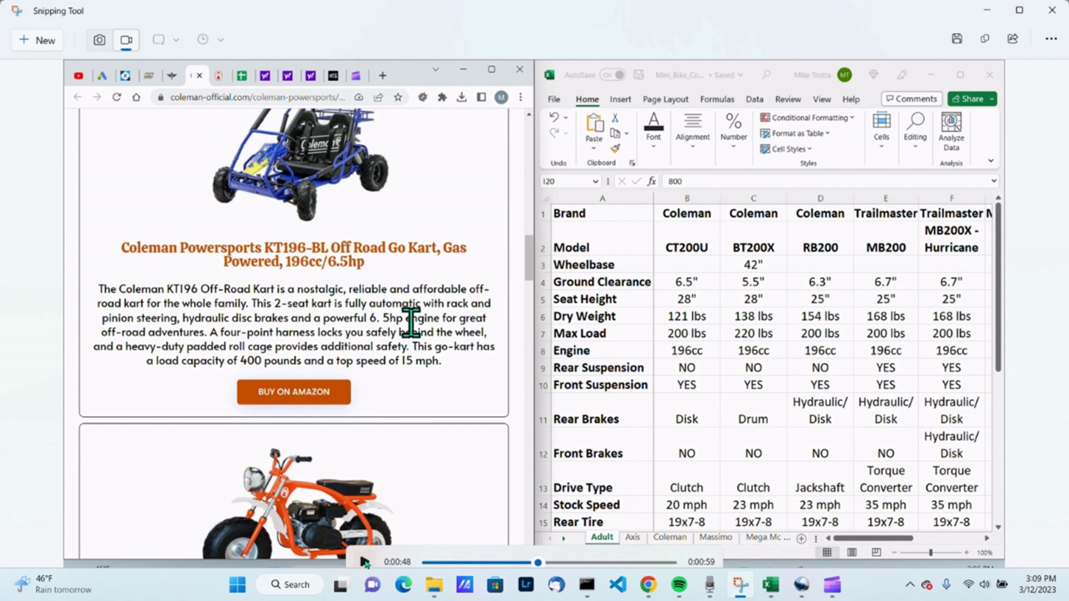
Step: Save the screen video as Record_Screen_2.mp4, replacing the default file name
click(956, 39)
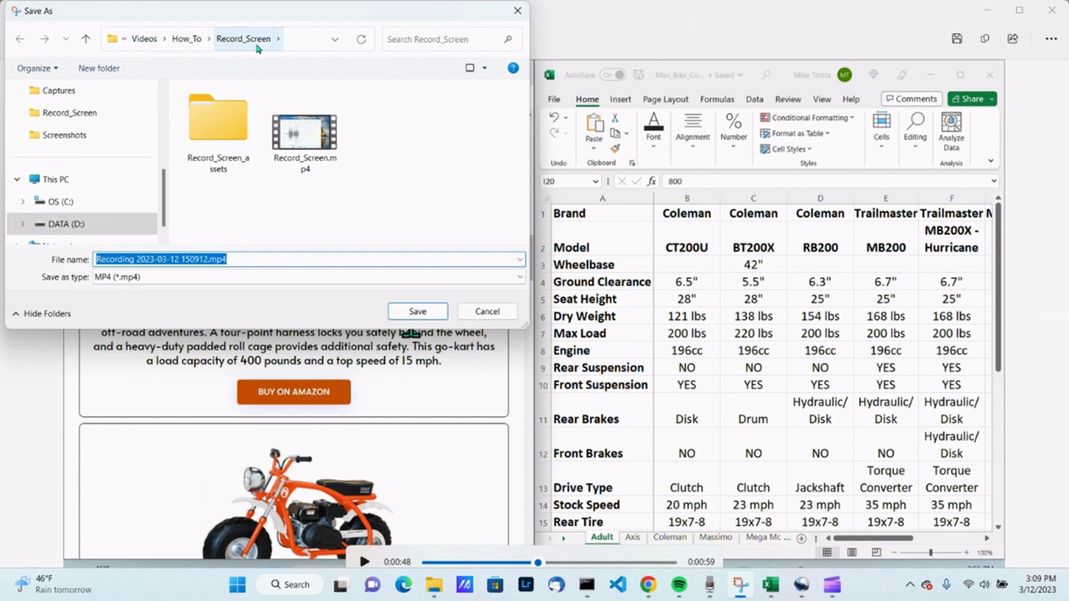
click(204, 259)
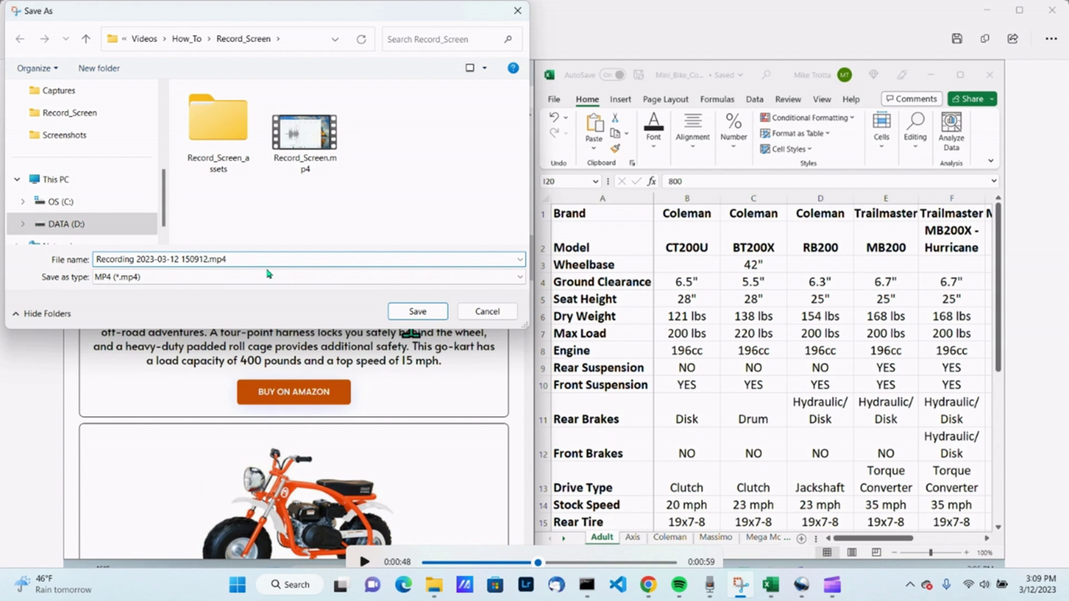
key(BackSpace)
key(BackSpace)
key(BackSpace)
key(BackSpace)
key(BackSpace)
key(BackSpace)
key(BackSpace)
key(BackSpace)
key(BackSpace)
key(BackSpace)
key(BackSpace)
key(BackSpace)
key(BackSpace)
key(BackSpace)
key(BackSpace)
key(BackSpace)
key(BackSpace)
key(BackSpace)
key(BackSpace)
key(BackSpace)
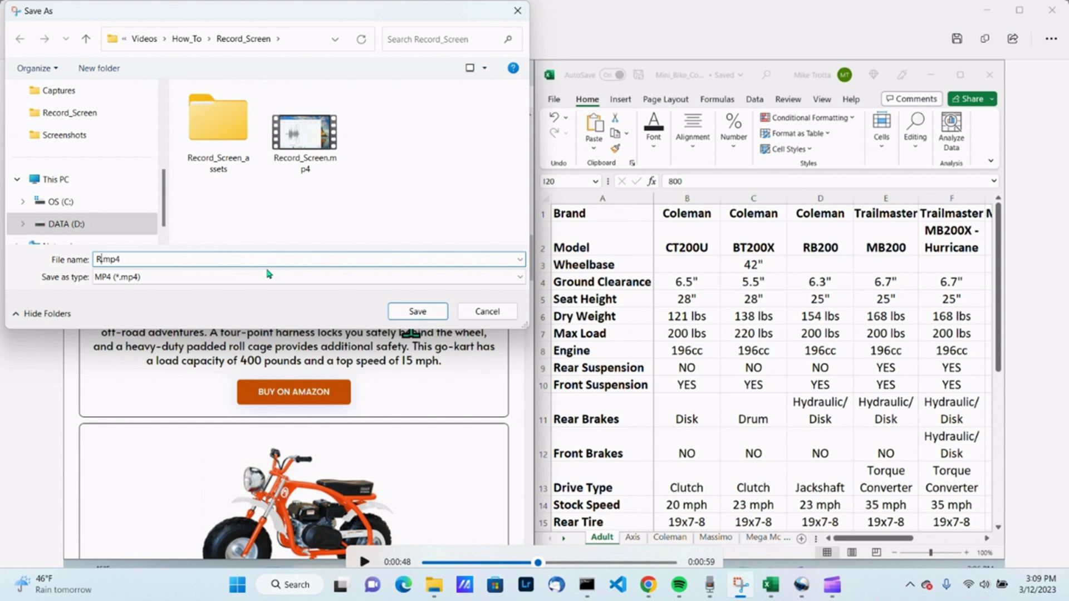
key(BackSpace)
text(Record_Screen_2)
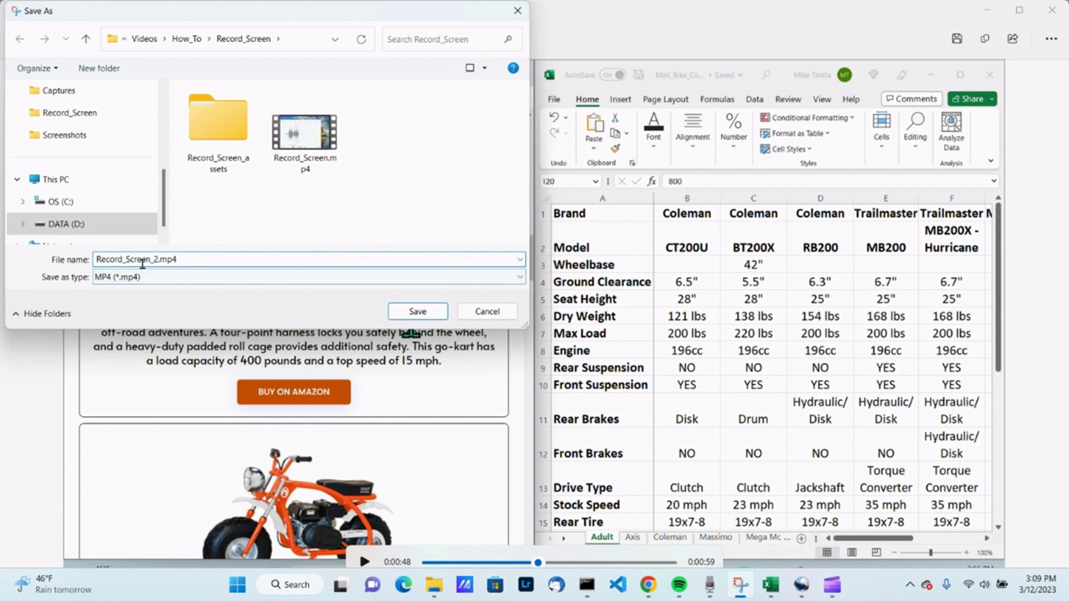
click(421, 314)
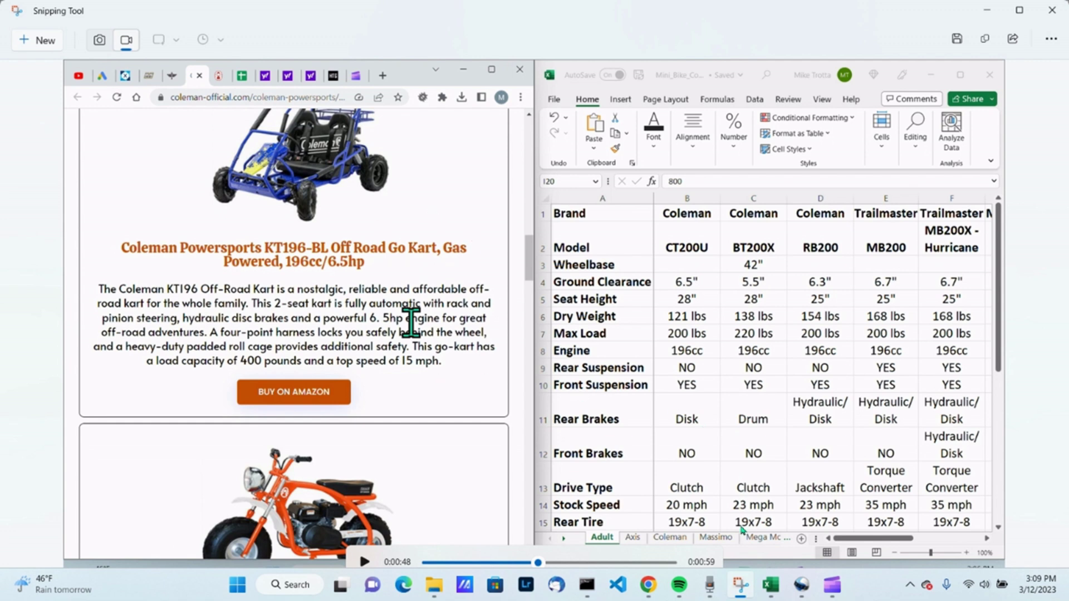
Step: Bring up the Record_Screen project in OpenShot and browse the import dialog without adding files
click(802, 587)
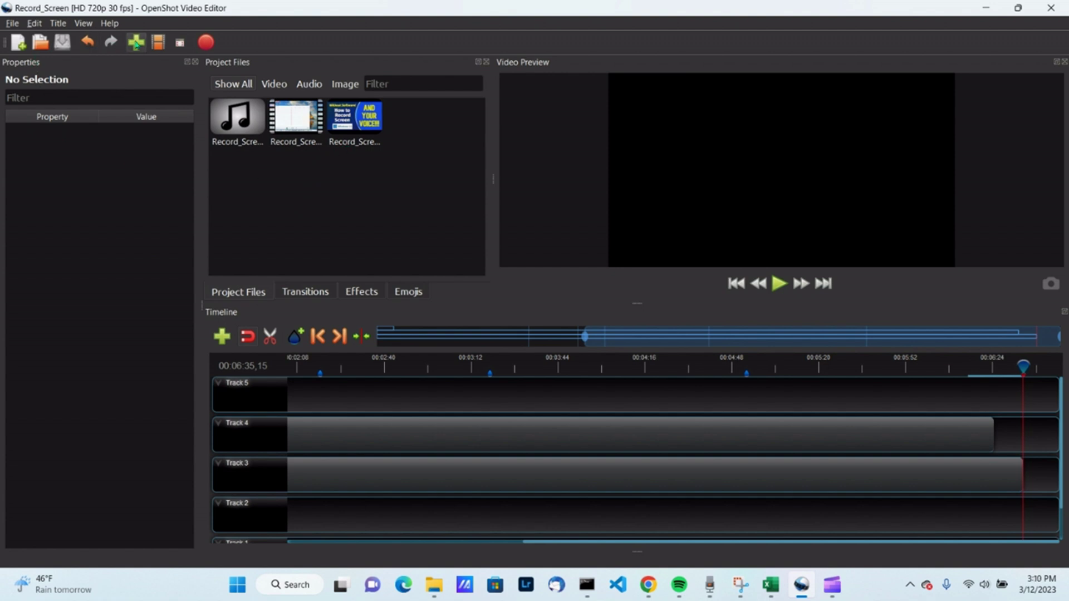
click(136, 42)
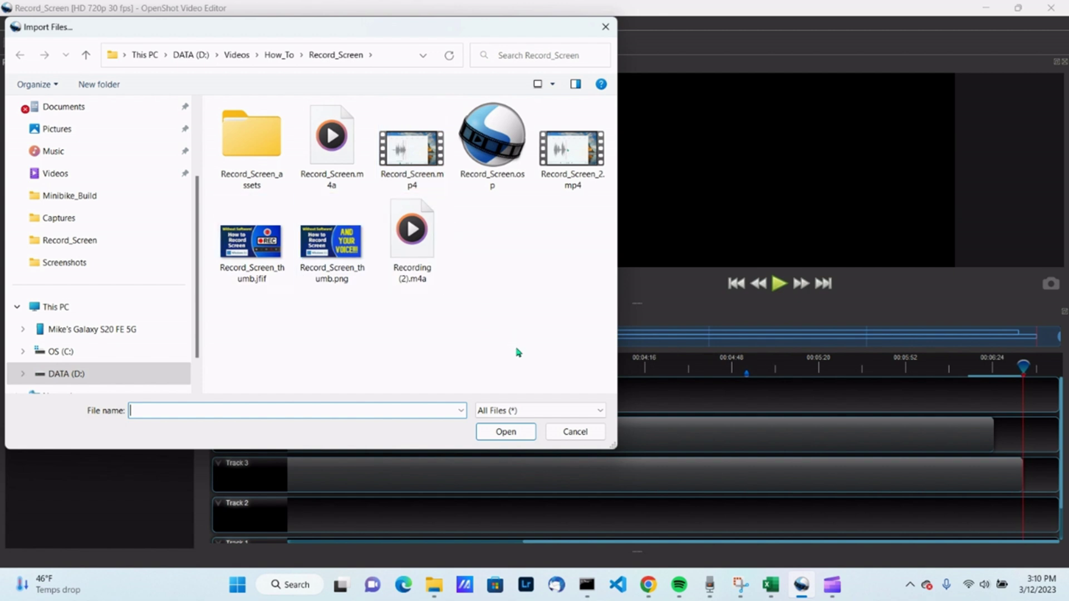
click(578, 437)
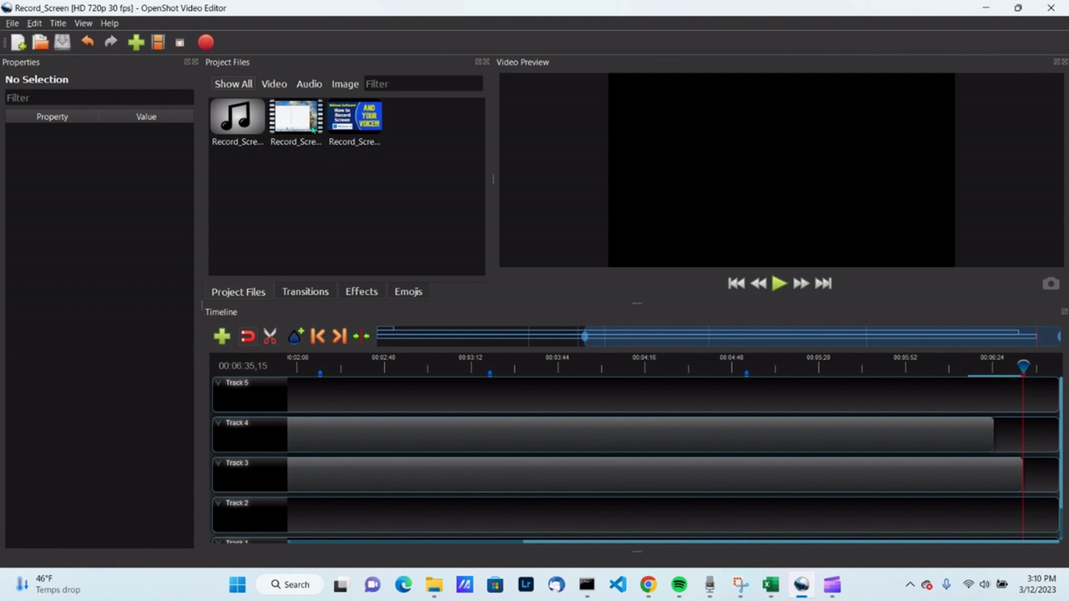
Step: Place Record_Screen.m4a on Track 3 at 0:00, then scroll the timeline back to the start
drag(239, 119, 304, 177)
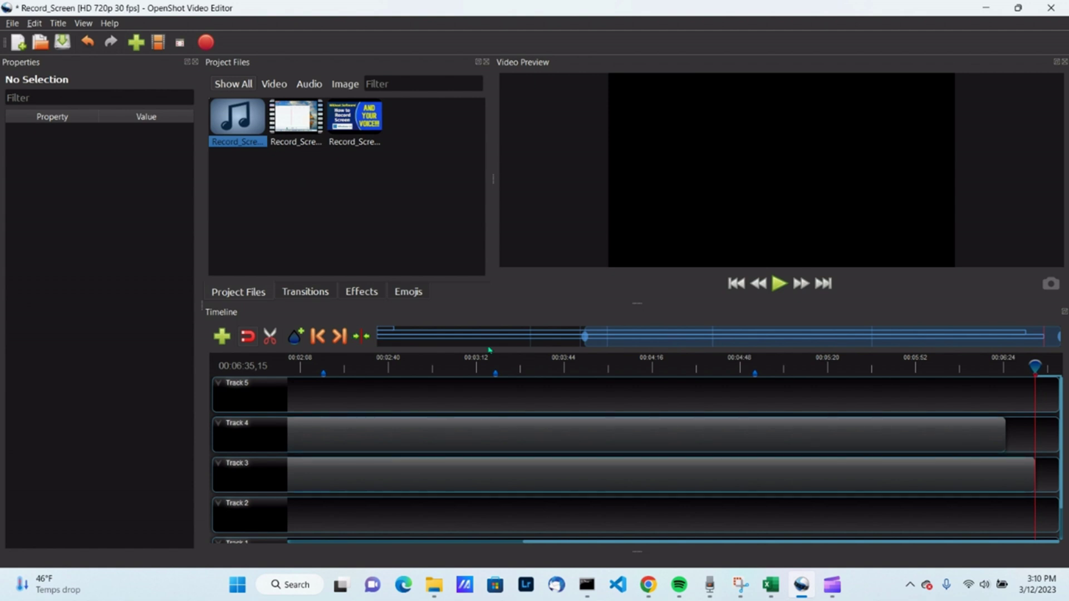
drag(604, 336, 314, 321)
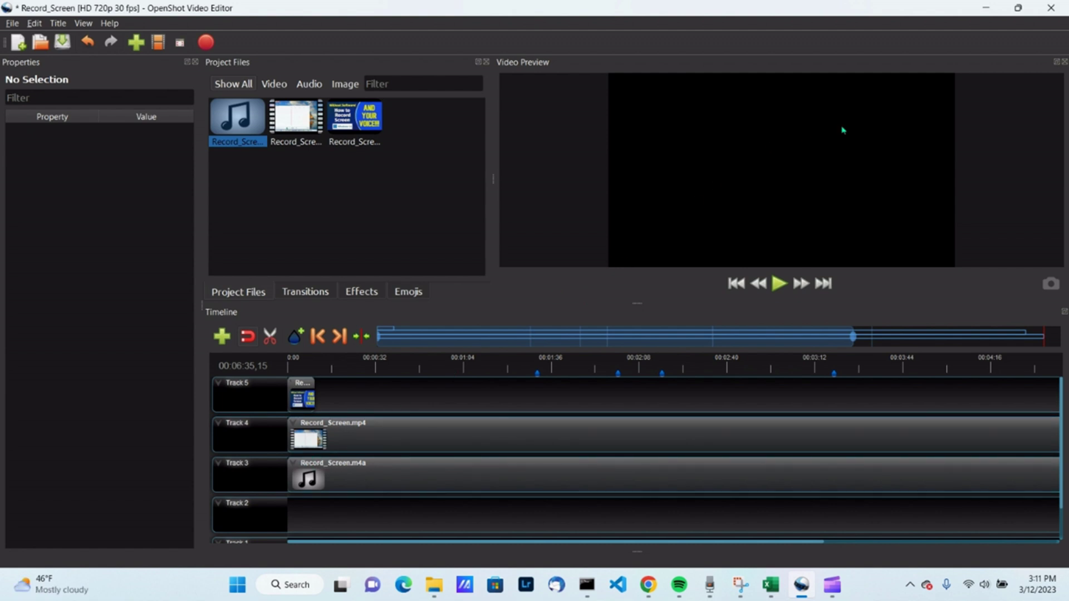
Step: Minimize OpenShot to return to the Snipping Tool video preview
click(986, 10)
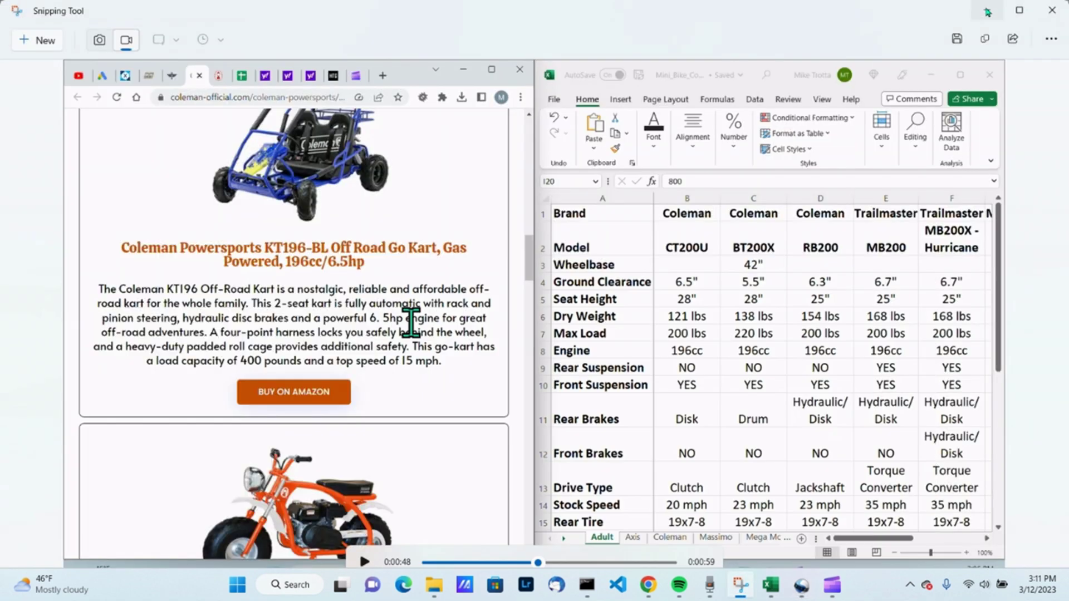